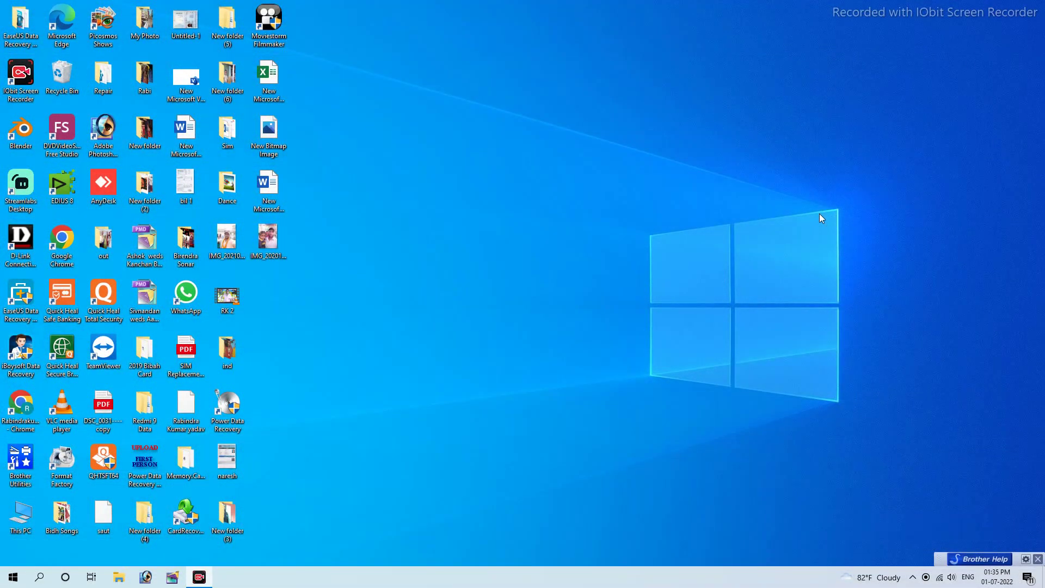
- Refresh the desktop five times, then launch Adobe Photoshop 7.0 from the taskbar
{"action": "right_click", "coordinate": [578, 175]}
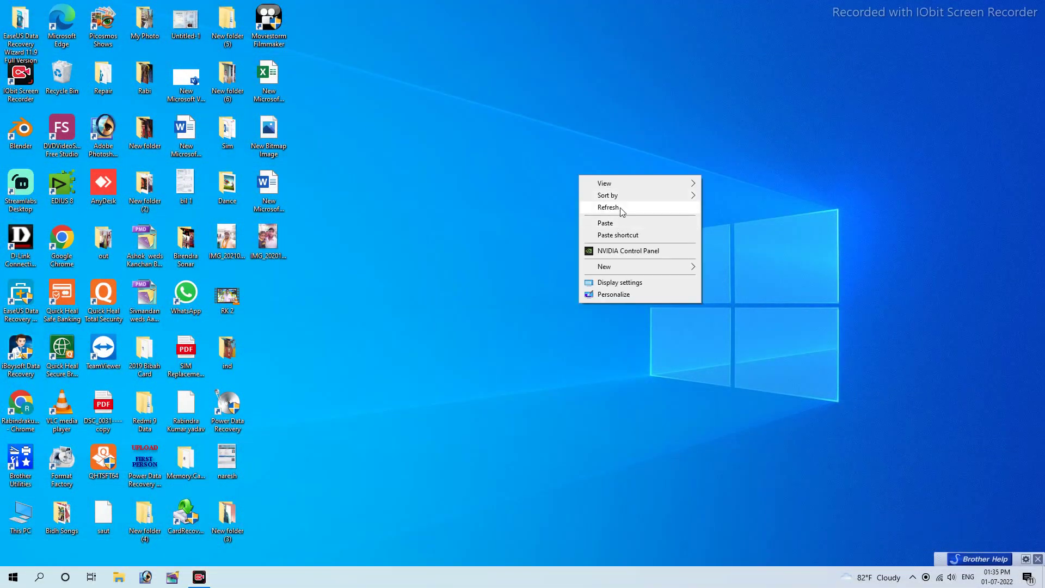
{"action": "left_click", "coordinate": [620, 207]}
{"action": "right_click", "coordinate": [619, 207]}
{"action": "left_click", "coordinate": [660, 240]}
{"action": "right_click", "coordinate": [632, 199]}
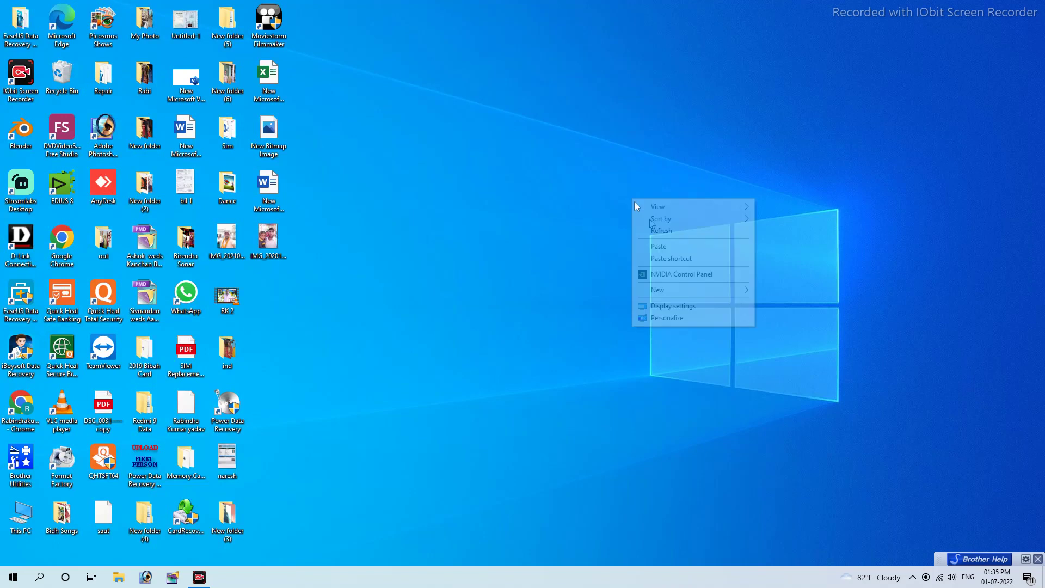
{"action": "left_click", "coordinate": [668, 239]}
{"action": "right_click", "coordinate": [625, 215]}
{"action": "left_click", "coordinate": [659, 249]}
{"action": "right_click", "coordinate": [544, 287]}
{"action": "left_click", "coordinate": [604, 317]}
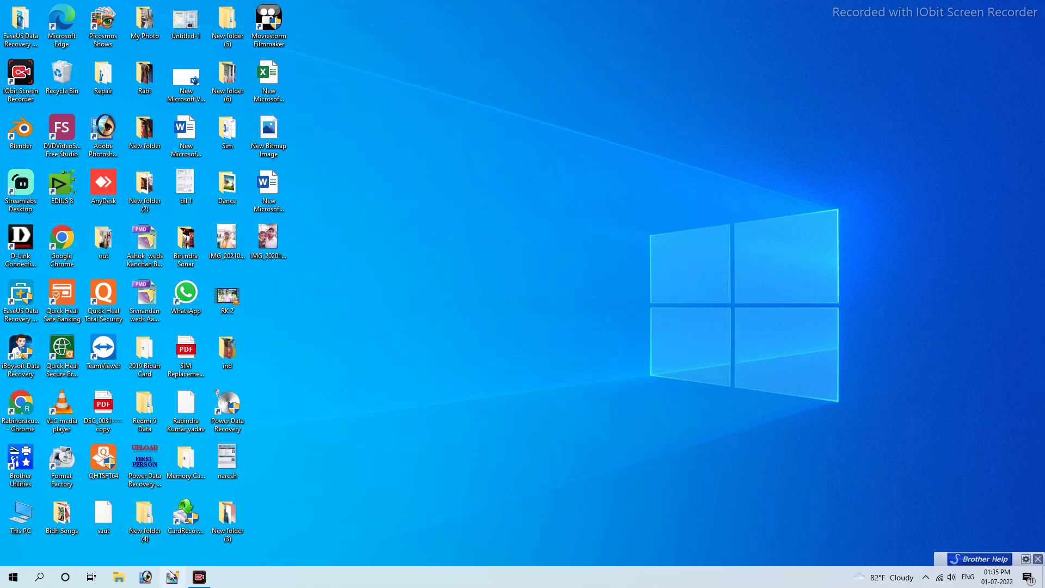
{"action": "left_click", "coordinate": [144, 577]}
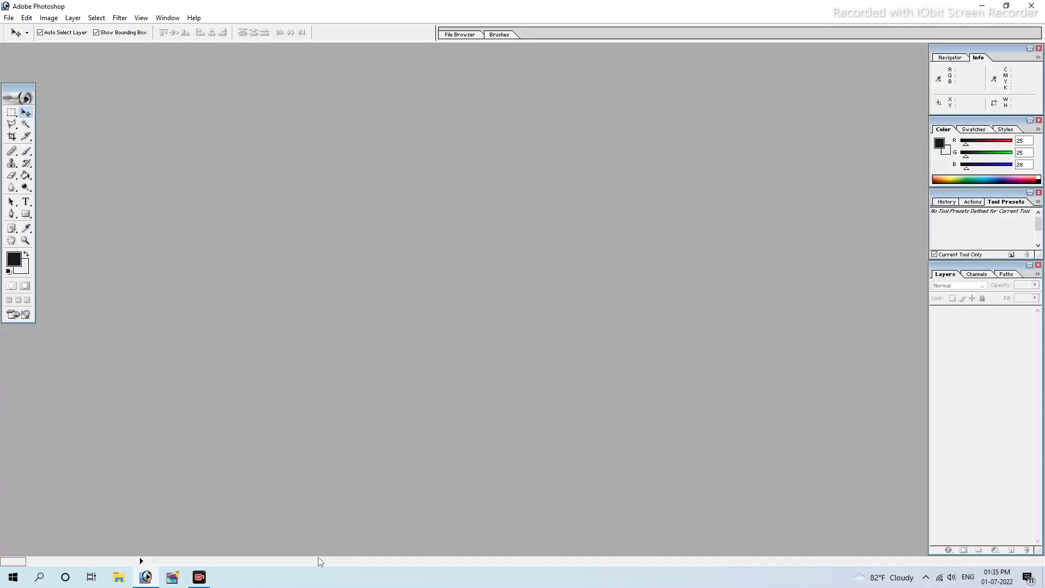
- Toggle the Photoshop window between restored and maximized, minimize it, and refresh the desktop
{"action": "double_click", "coordinate": [403, 4]}
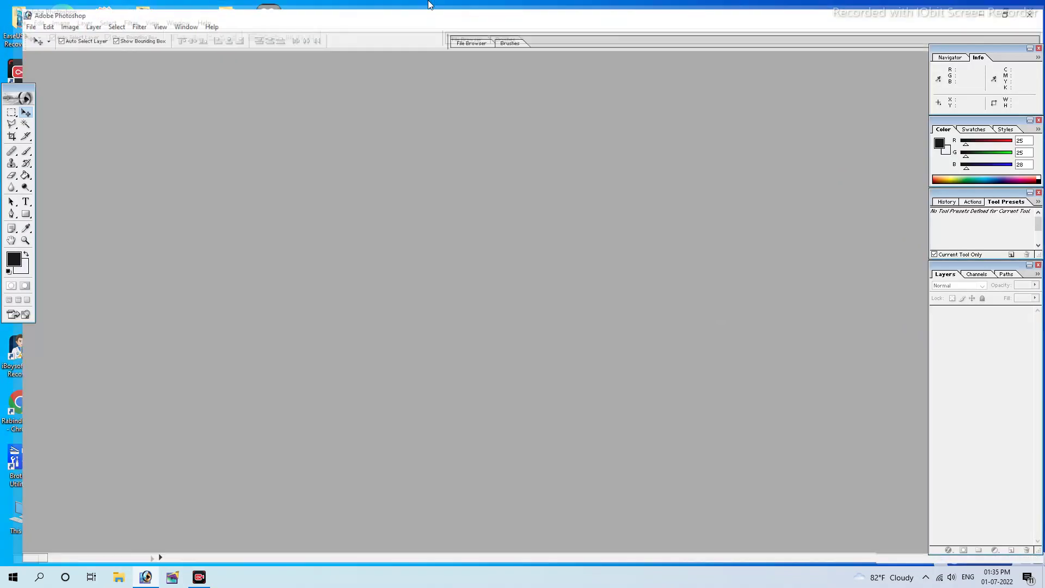
{"action": "double_click", "coordinate": [418, 4]}
{"action": "double_click", "coordinate": [420, 5]}
{"action": "double_click", "coordinate": [457, 5]}
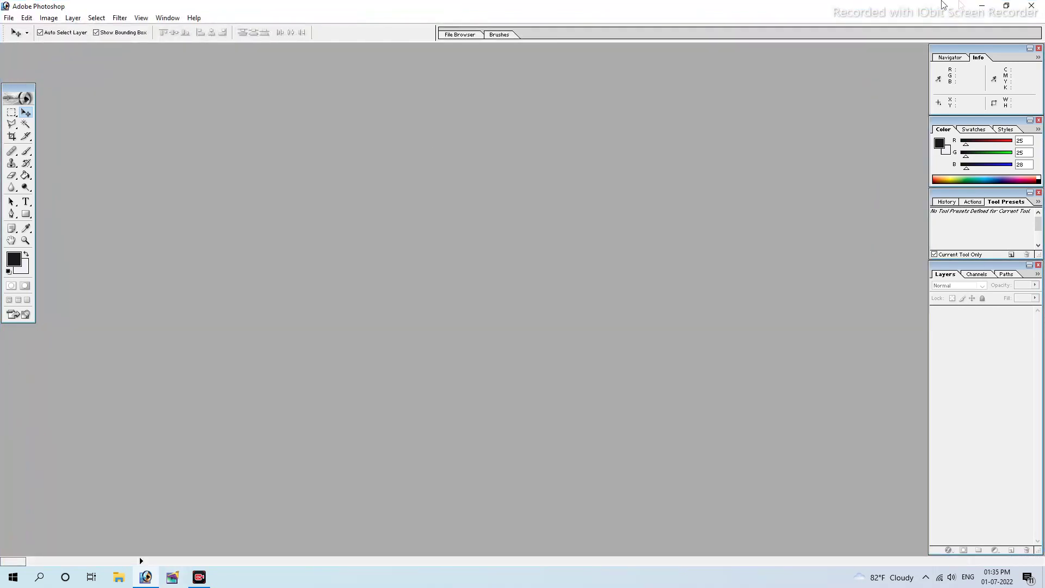
{"action": "left_click", "coordinate": [991, 6]}
{"action": "right_click", "coordinate": [461, 90]}
{"action": "left_click", "coordinate": [509, 123]}
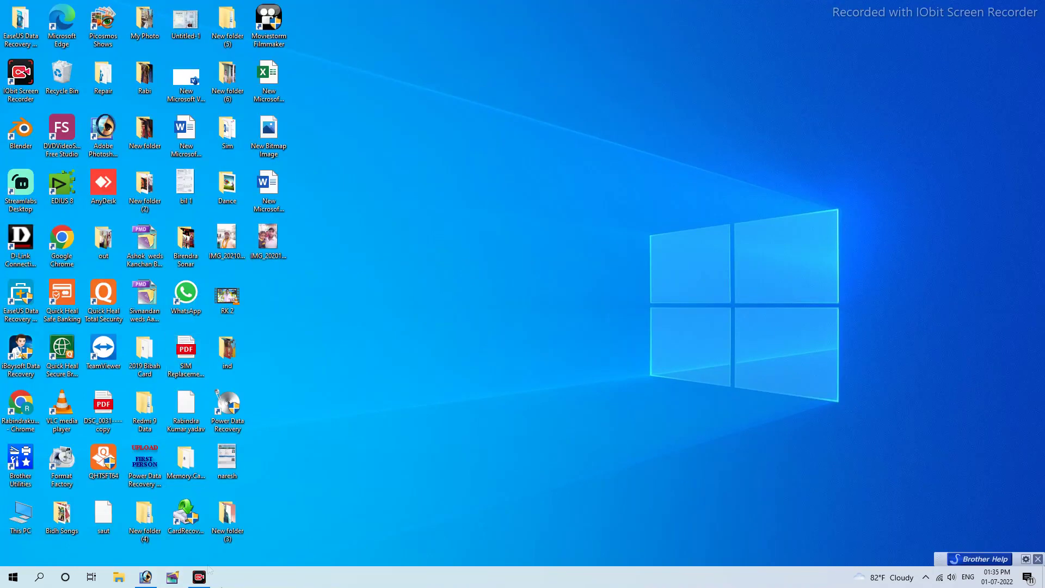
- Refresh the desktop and briefly peek into New folder (5), the wedding photos folder and New folder
{"action": "right_click", "coordinate": [328, 47]}
{"action": "left_click", "coordinate": [361, 79]}
{"action": "double_click", "coordinate": [231, 30]}
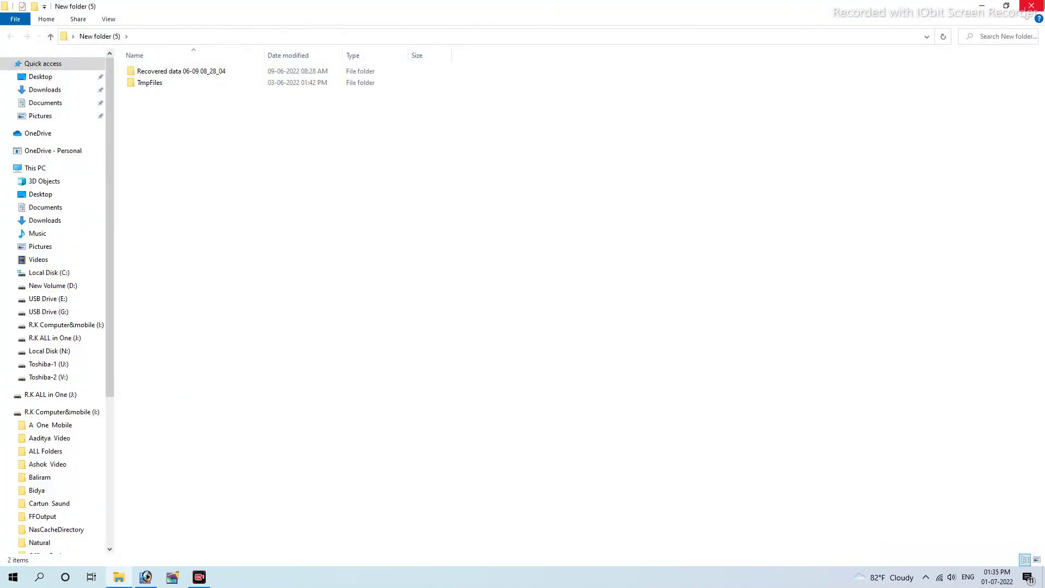
{"action": "key", "text": "alt+F4"}
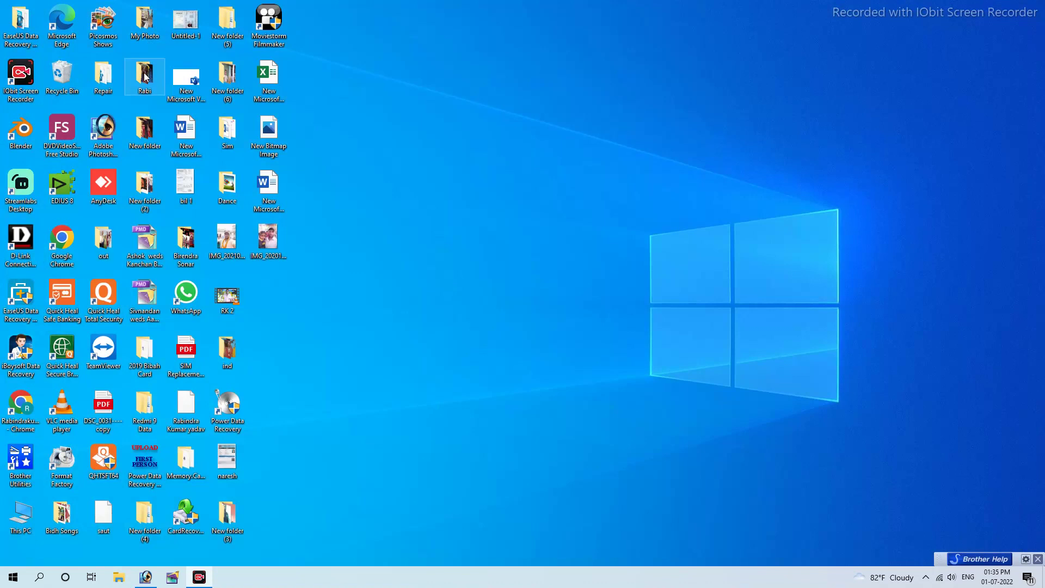
{"action": "double_click", "coordinate": [145, 76]}
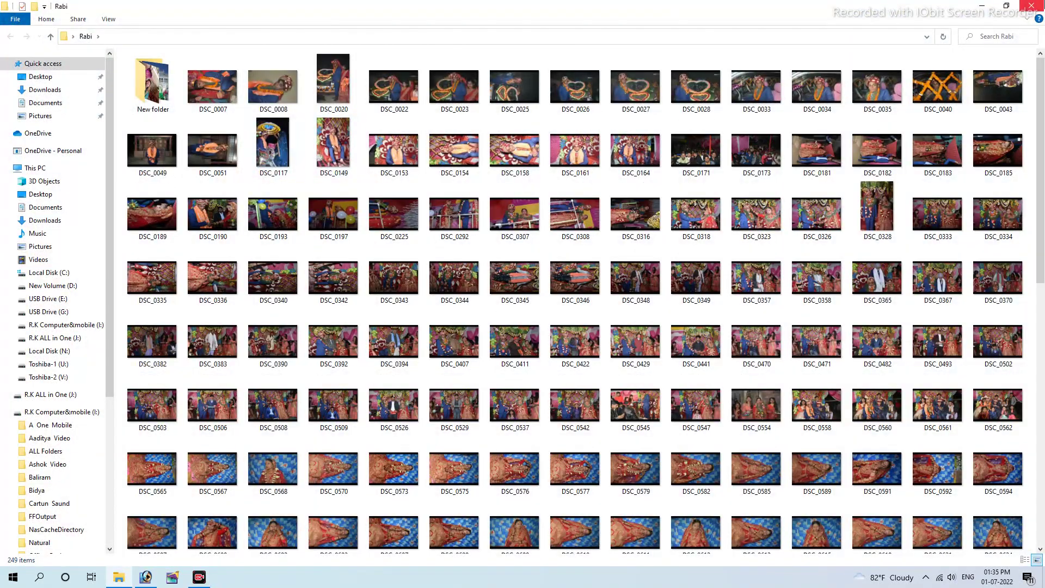
{"action": "key", "text": "alt+F4"}
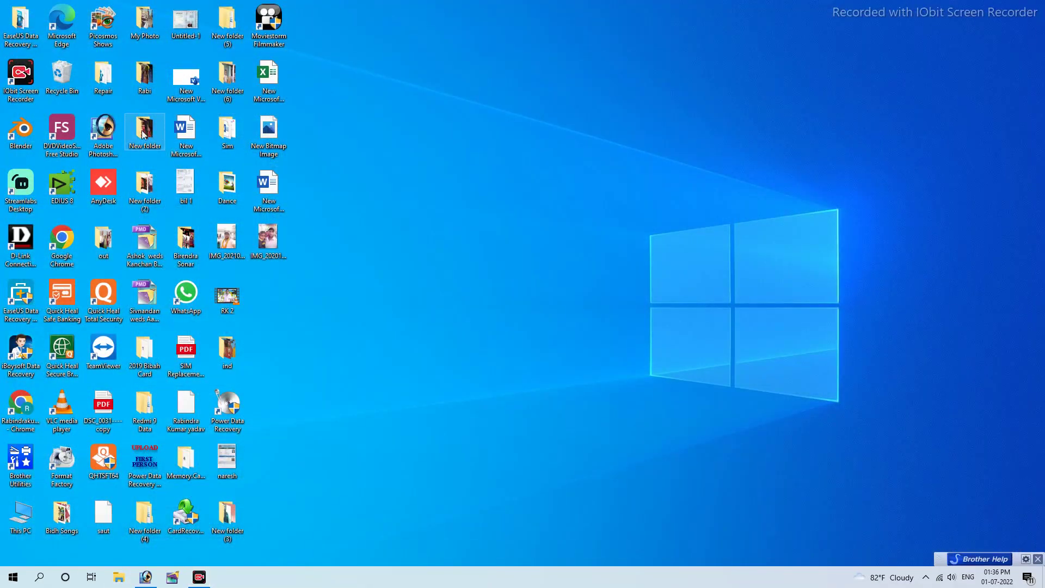
{"action": "double_click", "coordinate": [143, 135]}
{"action": "key", "text": "alt+F4"}
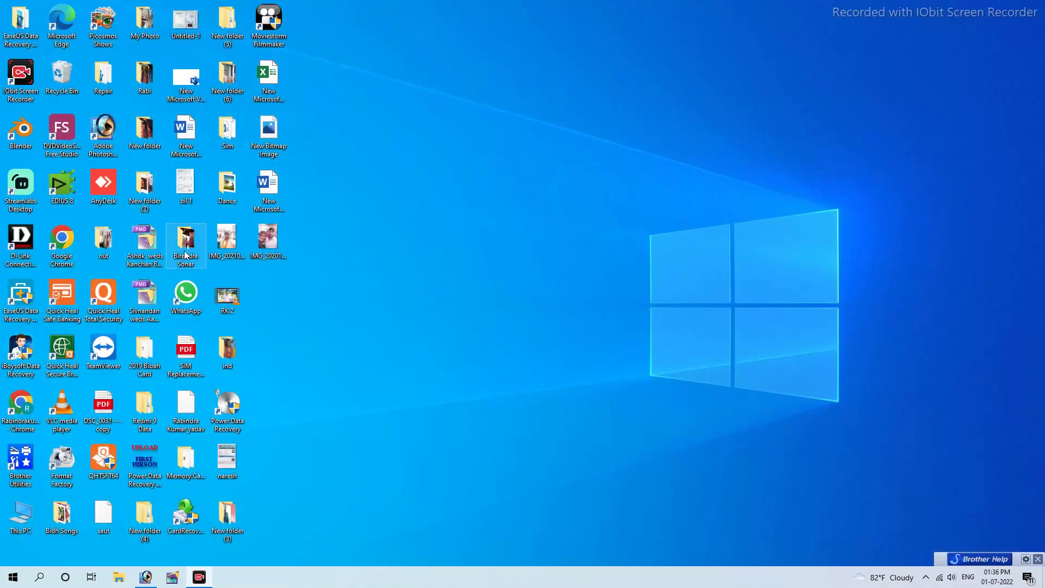
- Peek into the video clips folder and Recycle Bin, then open New Volume (D:) via This PC
{"action": "double_click", "coordinate": [185, 248]}
{"action": "key", "text": "alt+F4"}
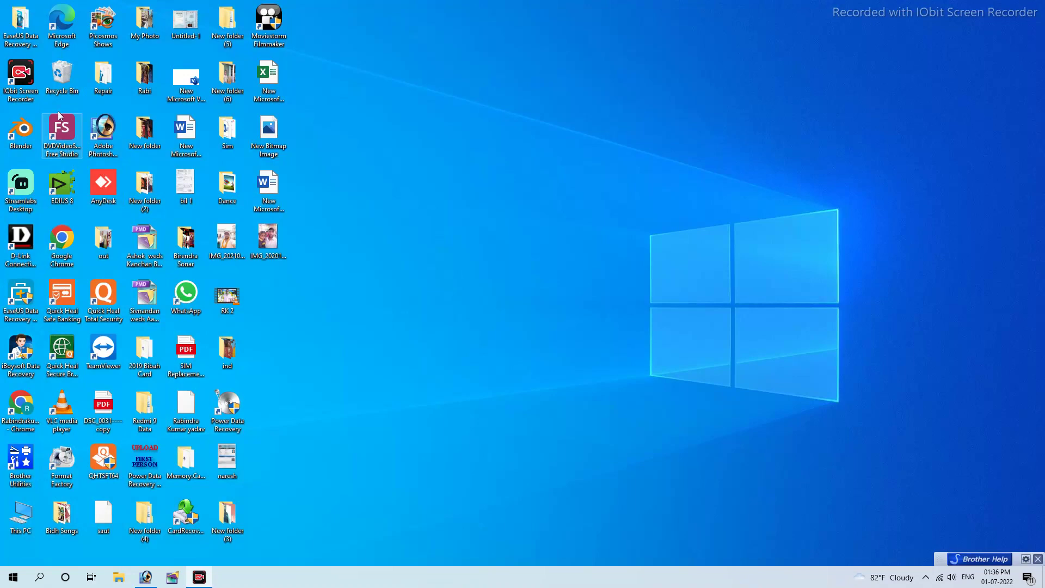
{"action": "double_click", "coordinate": [61, 77]}
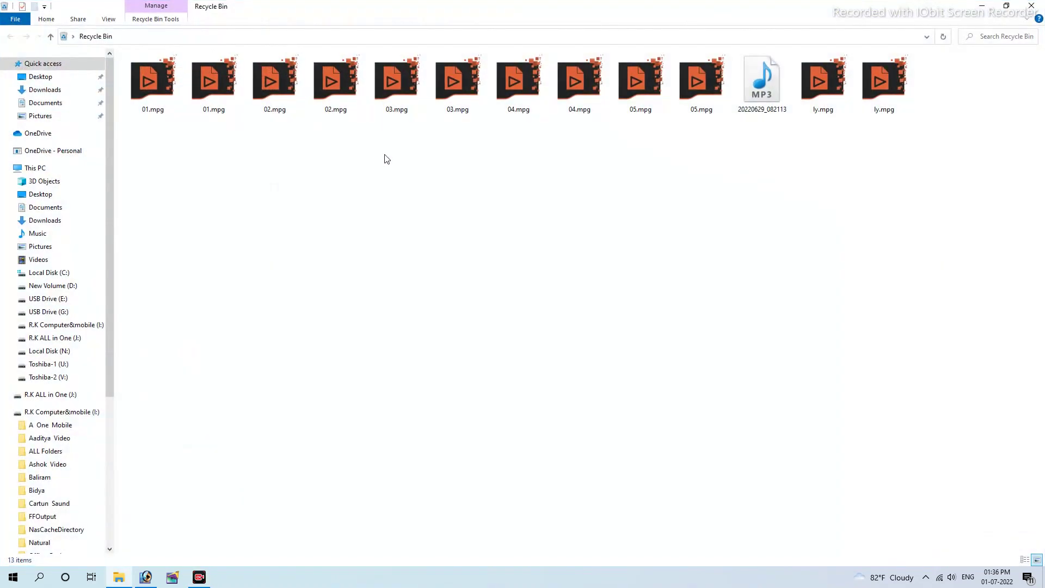
{"action": "left_click", "coordinate": [1031, 6]}
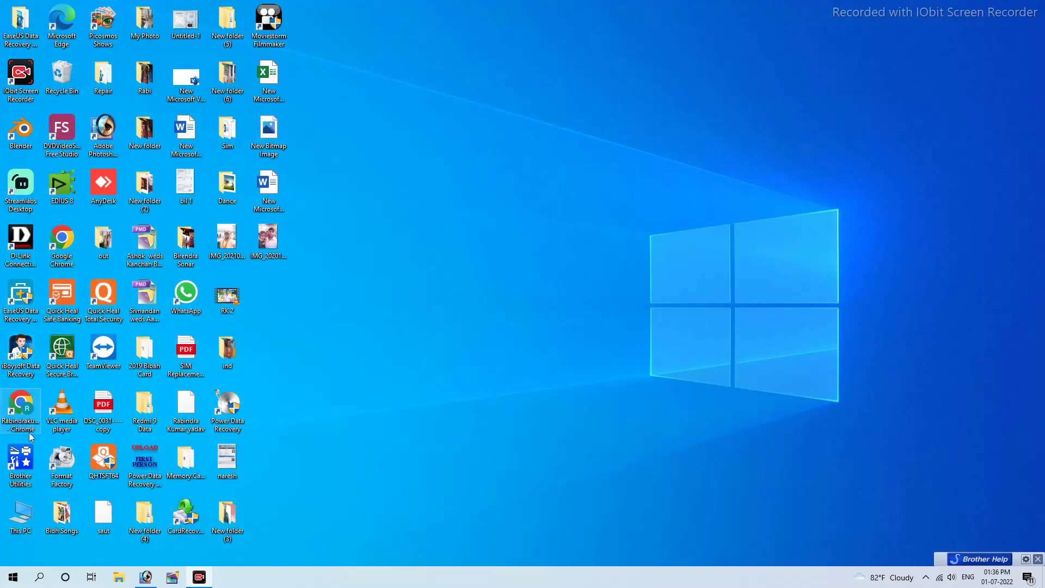
{"action": "double_click", "coordinate": [21, 515]}
{"action": "double_click", "coordinate": [394, 154]}
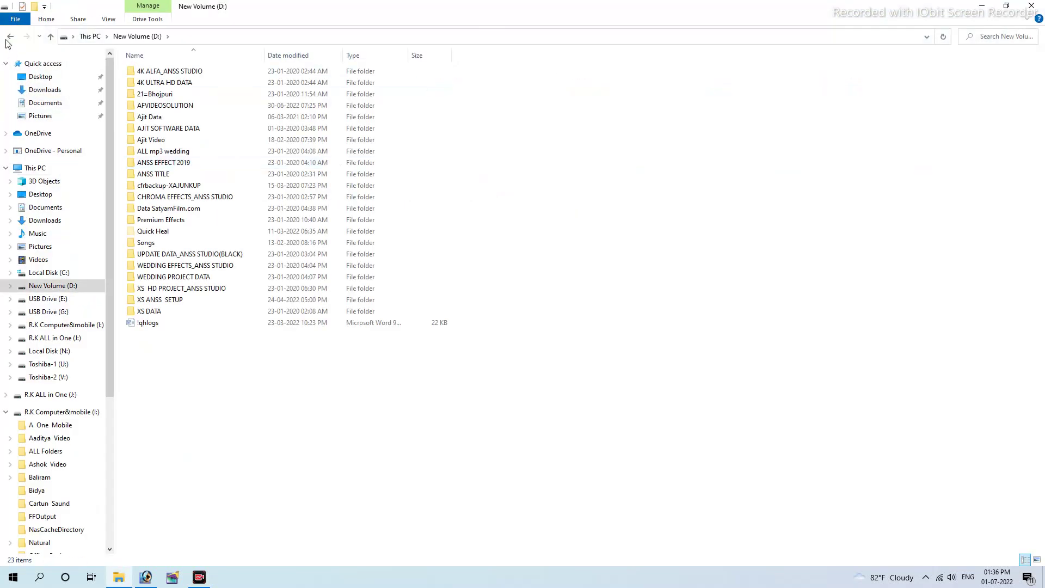
- Browse the R.K Computer&mobile (I:) drive's Screen folder, then close This PC
{"action": "left_click", "coordinate": [9, 37]}
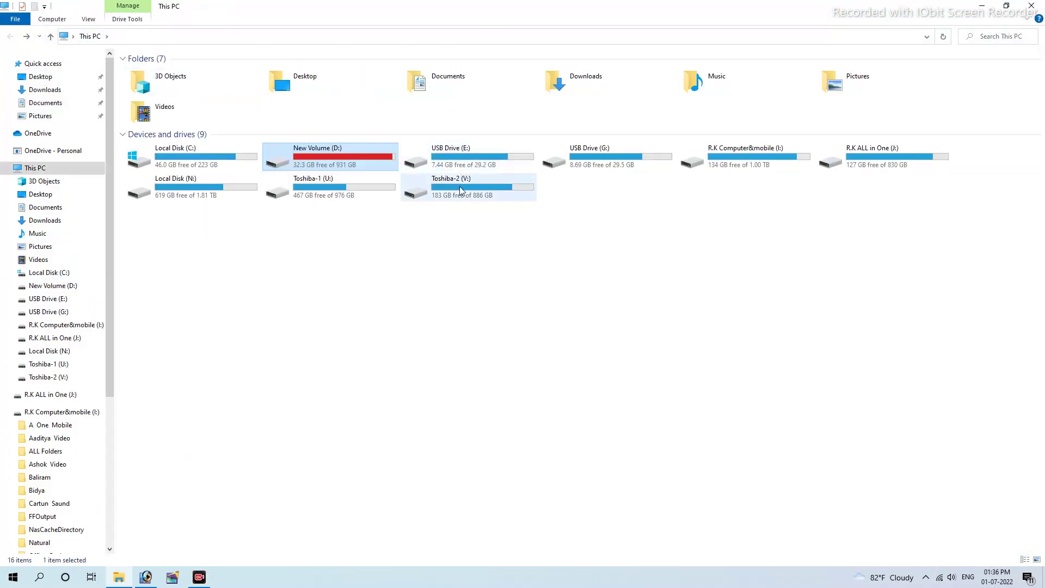
{"action": "left_click", "coordinate": [460, 190]}
{"action": "left_click", "coordinate": [775, 170]}
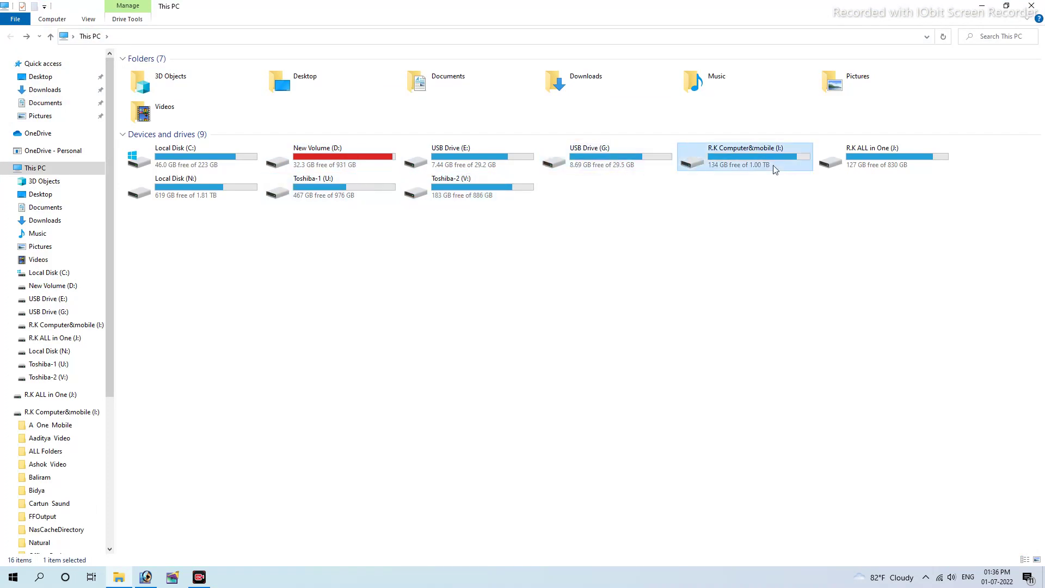
{"action": "double_click", "coordinate": [775, 170]}
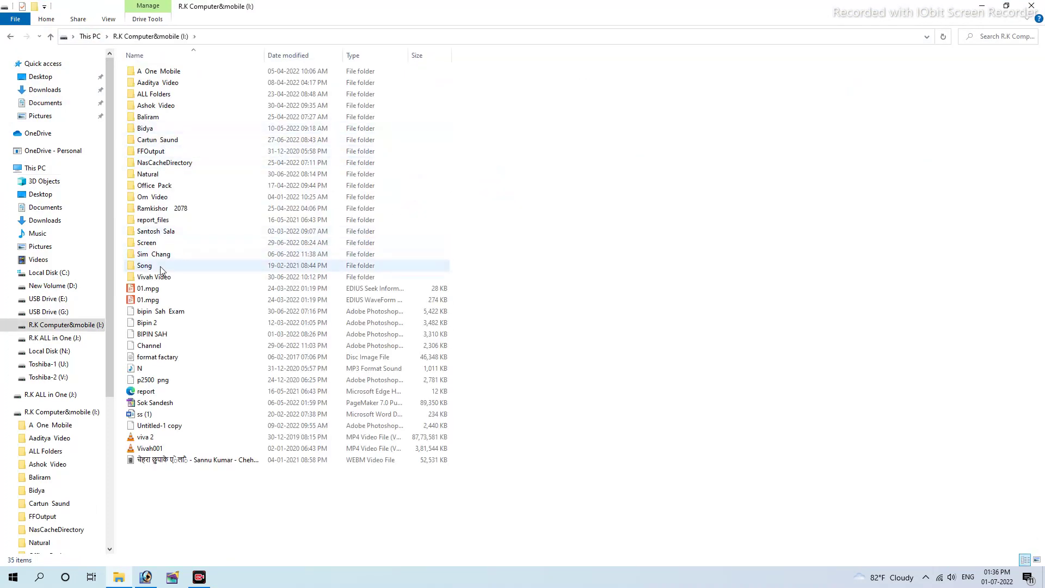
{"action": "double_click", "coordinate": [147, 243]}
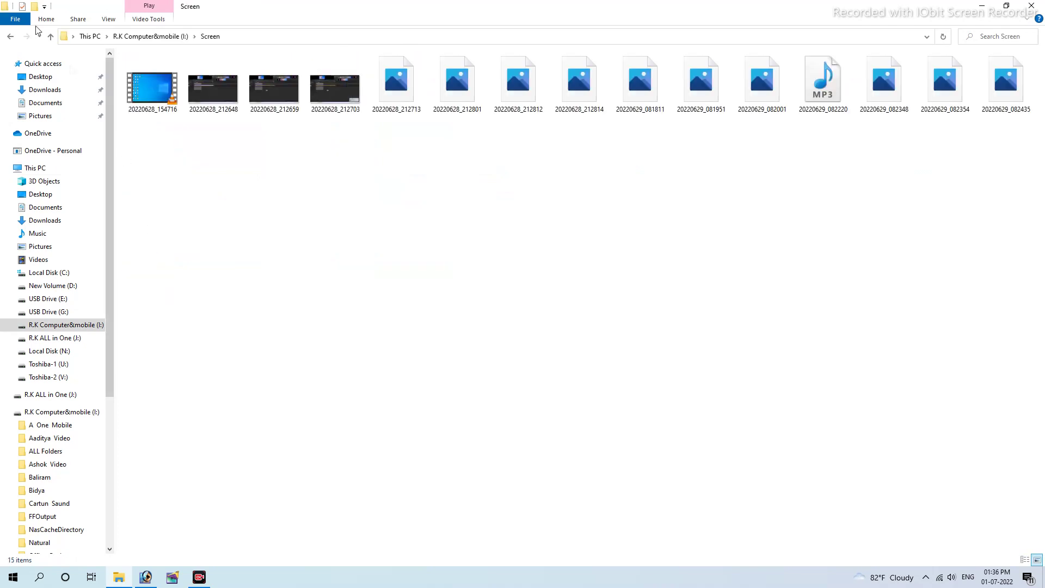
{"action": "left_click", "coordinate": [11, 36]}
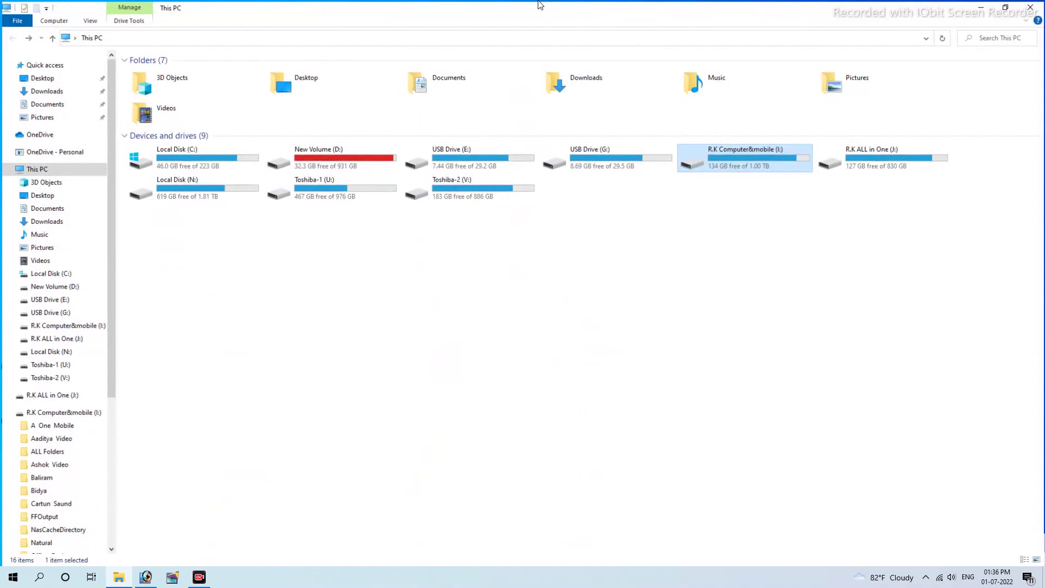
{"action": "left_click", "coordinate": [1031, 7]}
- Briefly open and close the My Photo and Bidh Songs folders
{"action": "left_click", "coordinate": [227, 254]}
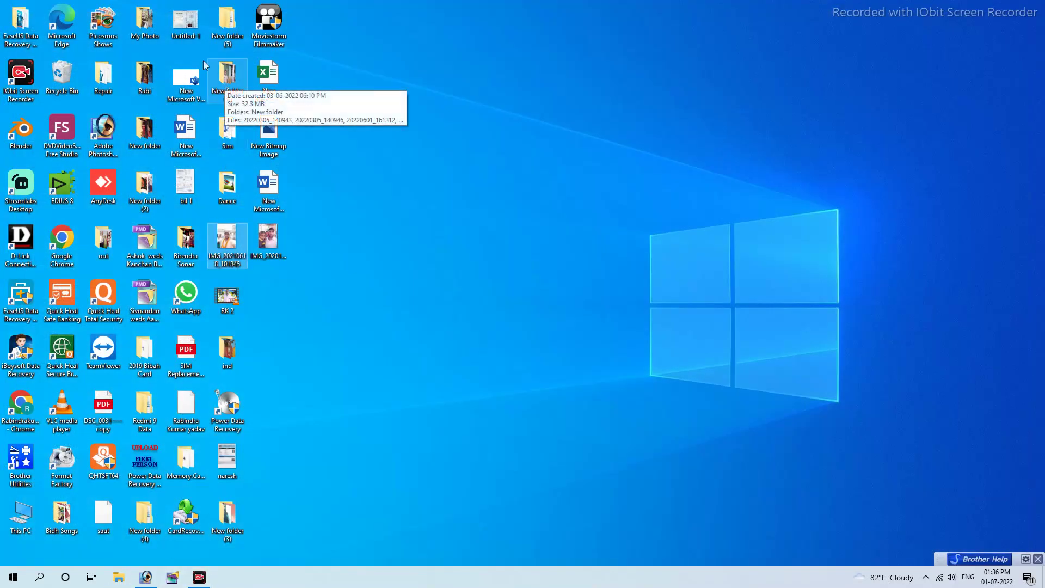
{"action": "left_click", "coordinate": [142, 24]}
{"action": "double_click", "coordinate": [142, 25]}
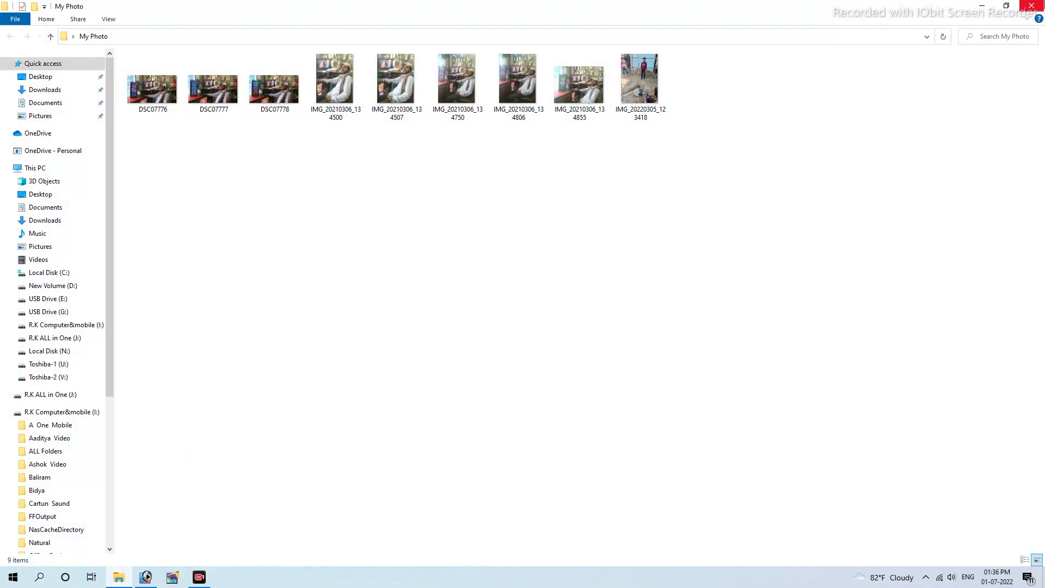
{"action": "left_click", "coordinate": [1031, 6]}
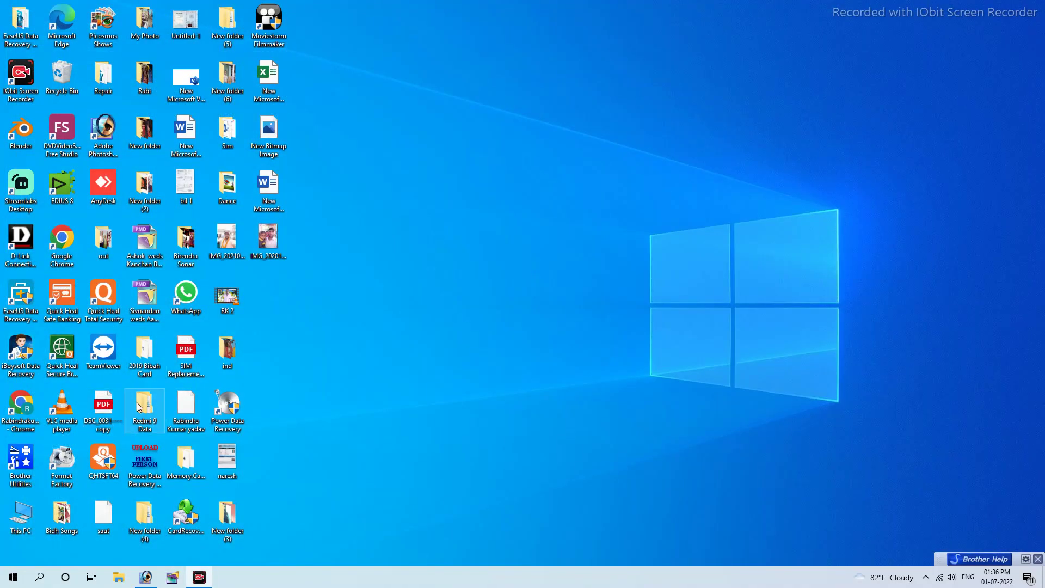
{"action": "double_click", "coordinate": [60, 538]}
{"action": "key", "text": "alt+F4"}
- Open New folder (3) on the left, select IMG_20220616_100230, and restore Photoshop beside it
{"action": "double_click", "coordinate": [229, 538]}
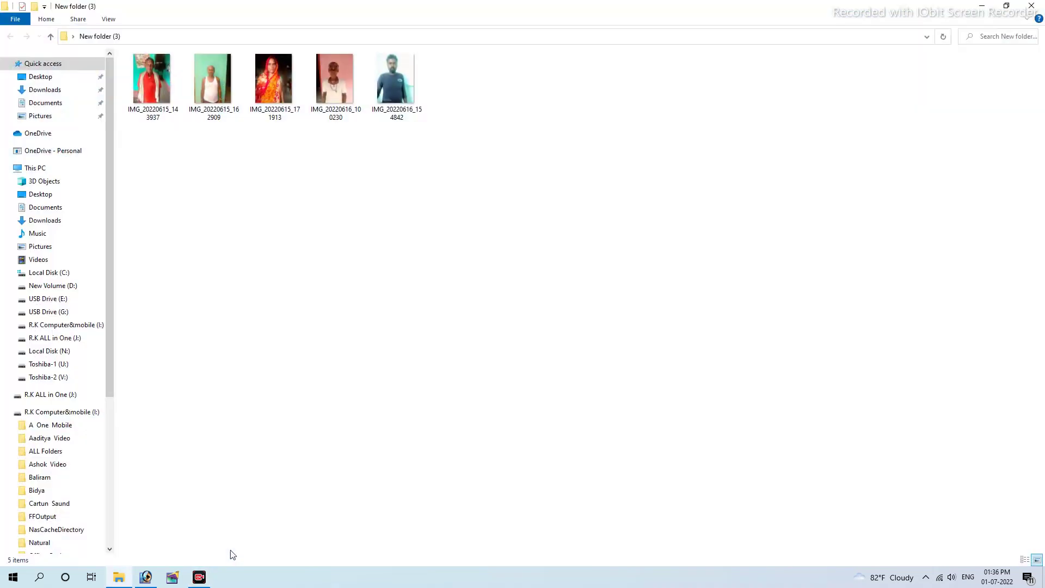
{"action": "left_click_drag", "start_coordinate": [210, 5], "coordinate": [208, 4]}
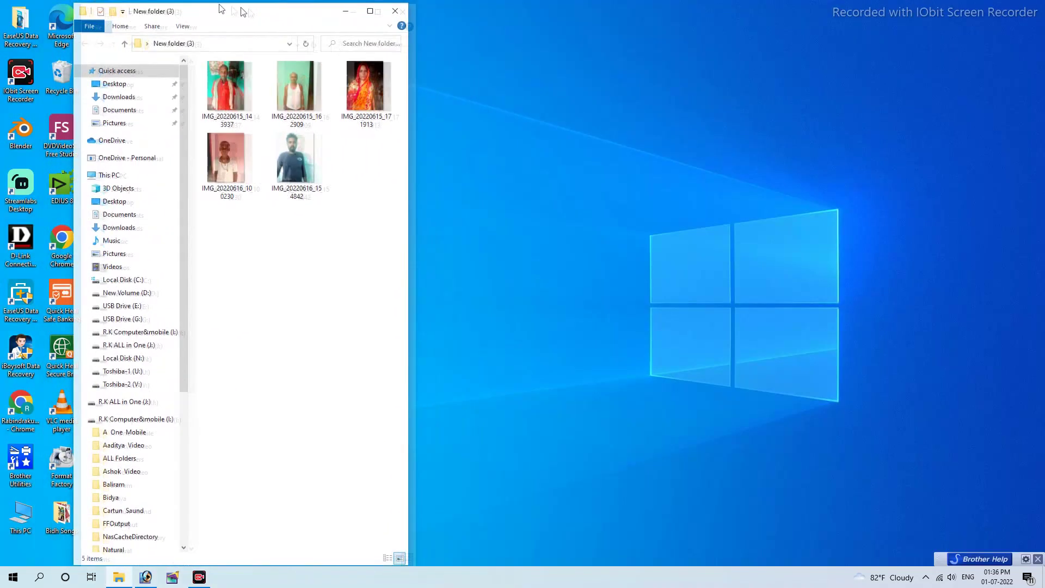
{"action": "left_click", "coordinate": [194, 81]}
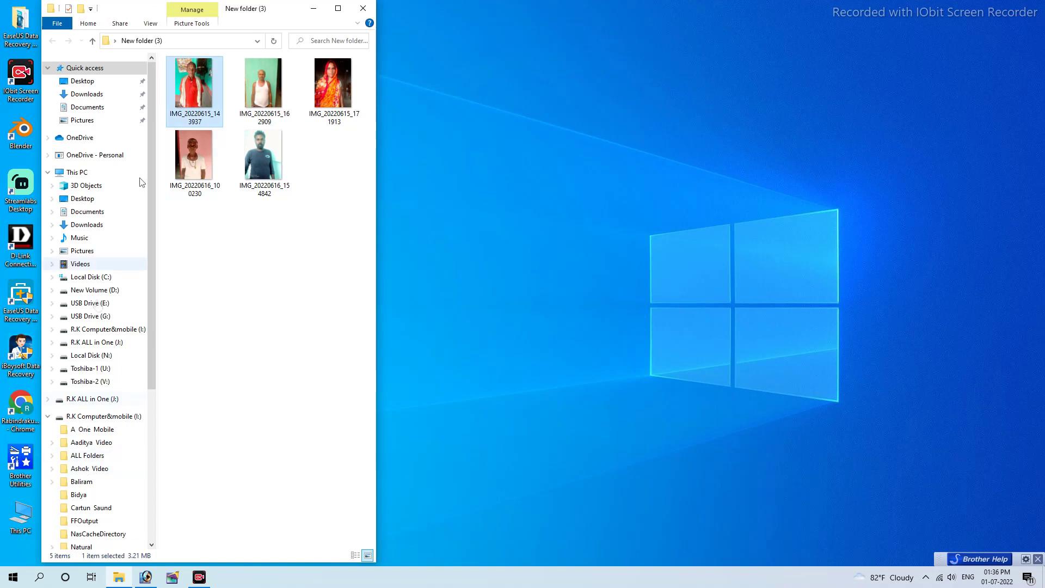
{"action": "left_click", "coordinate": [185, 154]}
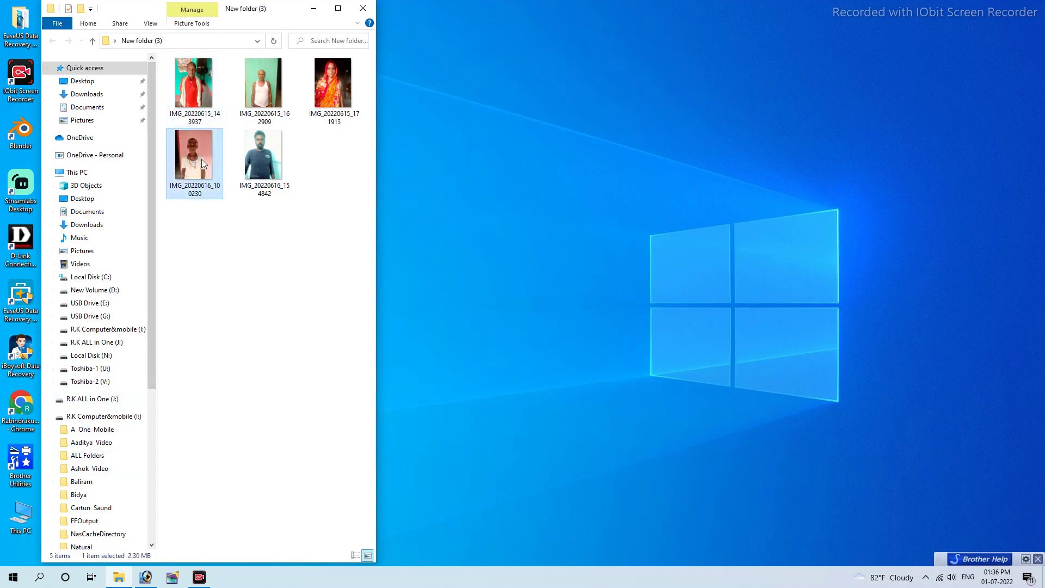
{"action": "left_click", "coordinate": [145, 577]}
{"action": "double_click", "coordinate": [294, 4]}
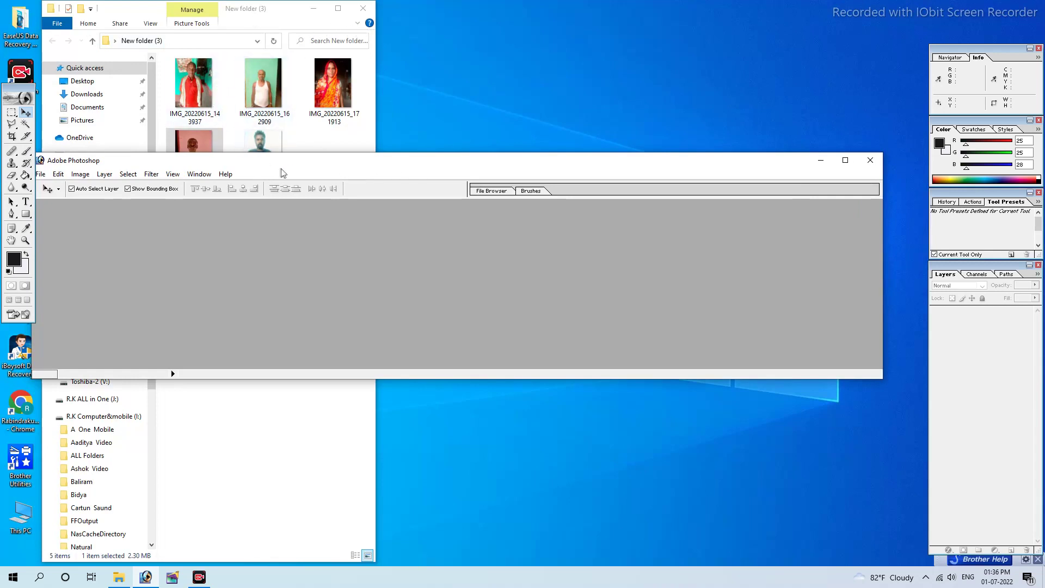
- Drag IMG_20220616_100230 from Explorer into Photoshop to open it
{"action": "left_click_drag", "start_coordinate": [283, 164], "coordinate": [292, 222]}
{"action": "left_click_drag", "start_coordinate": [201, 156], "coordinate": [204, 161]}
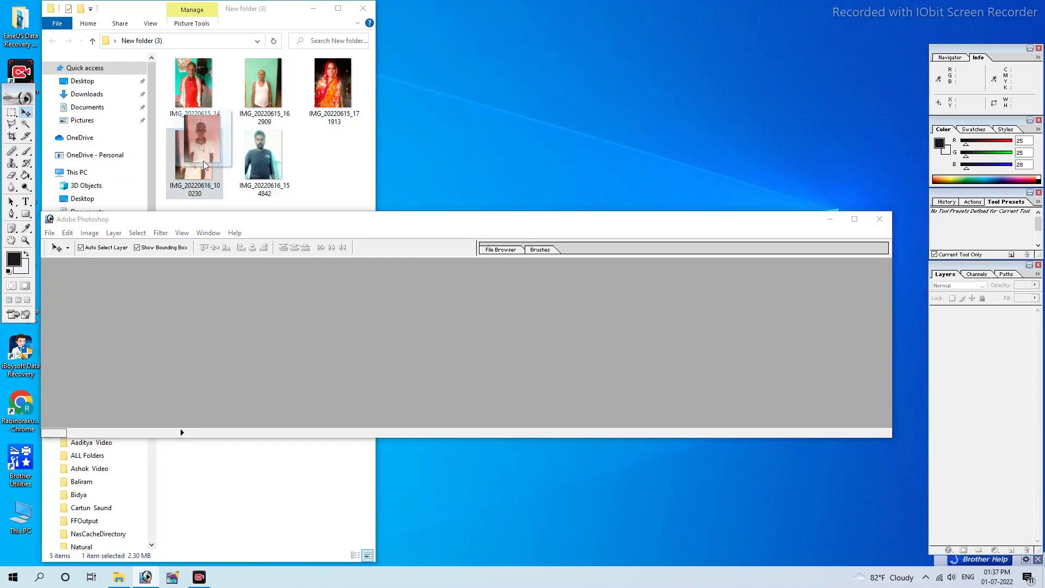
{"action": "left_click_drag", "start_coordinate": [203, 161], "coordinate": [232, 318]}
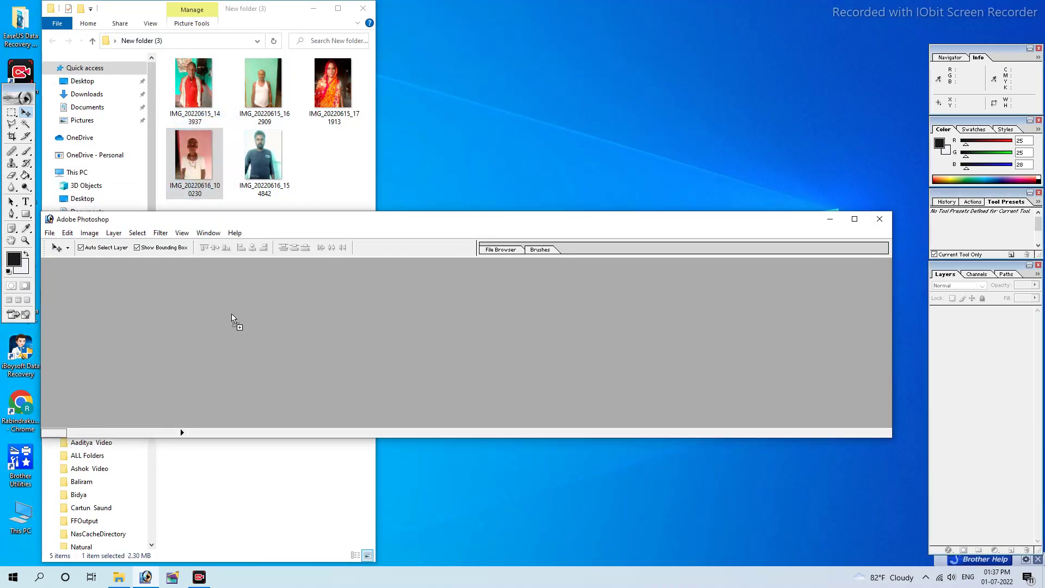
- Maximize Photoshop and the photo window, and zoom the photo to 33.33%
{"action": "left_click", "coordinate": [854, 218]}
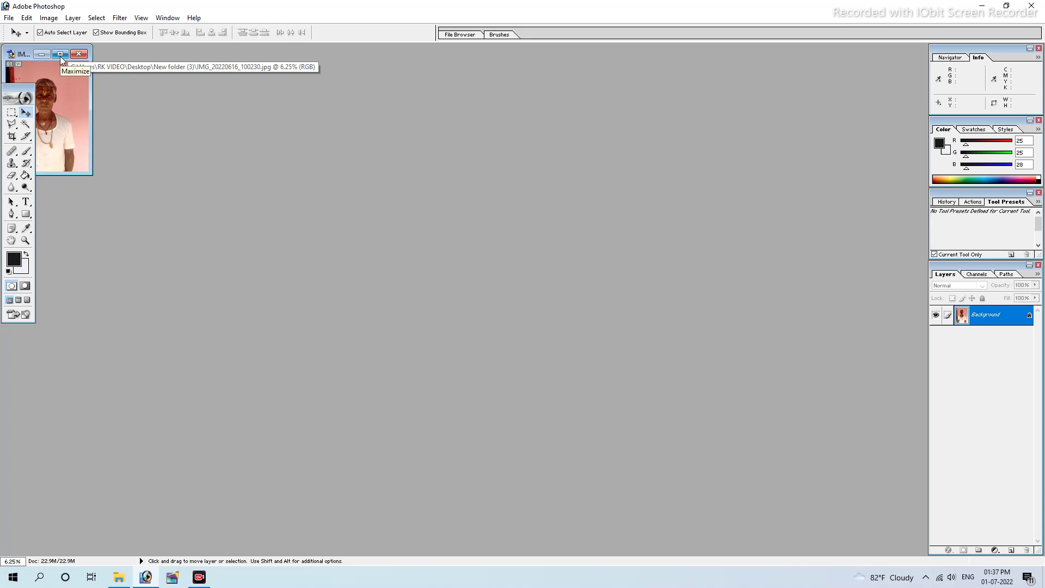
{"action": "left_click", "coordinate": [60, 54]}
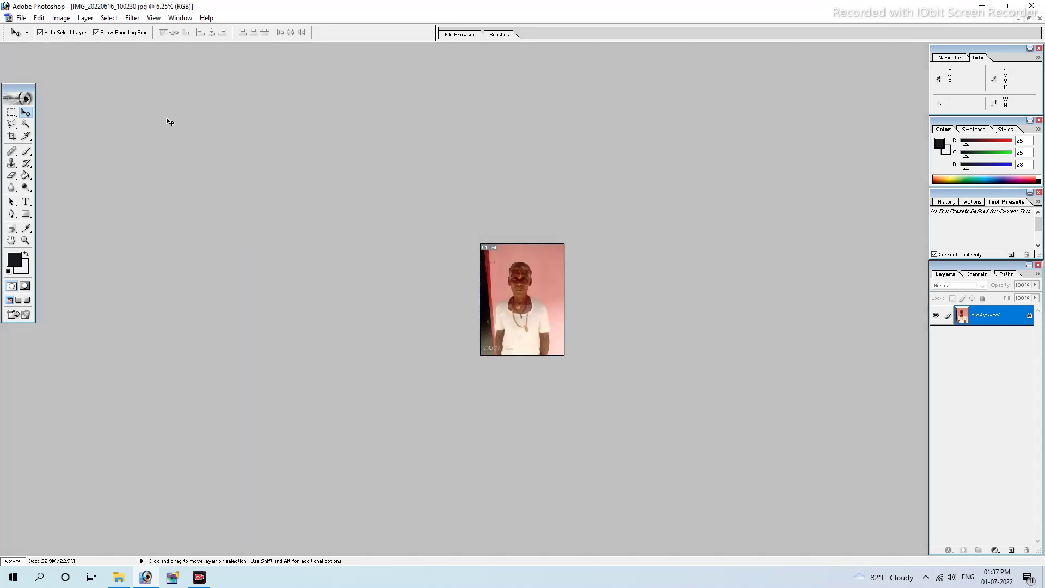
{"action": "key", "text": "ctrl+plus"}
{"action": "key", "text": "ctrl+plus"}
{"action": "key", "text": "ctrl+plus"}
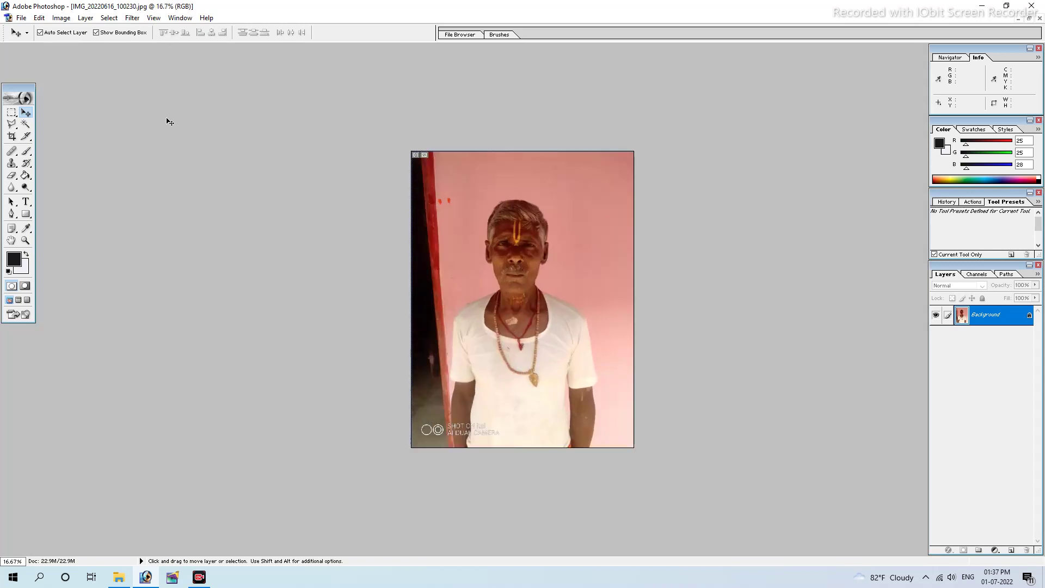
{"action": "key", "text": "ctrl+plus"}
{"action": "key", "text": "ctrl+plus"}
{"action": "key", "text": "ctrl+plus"}
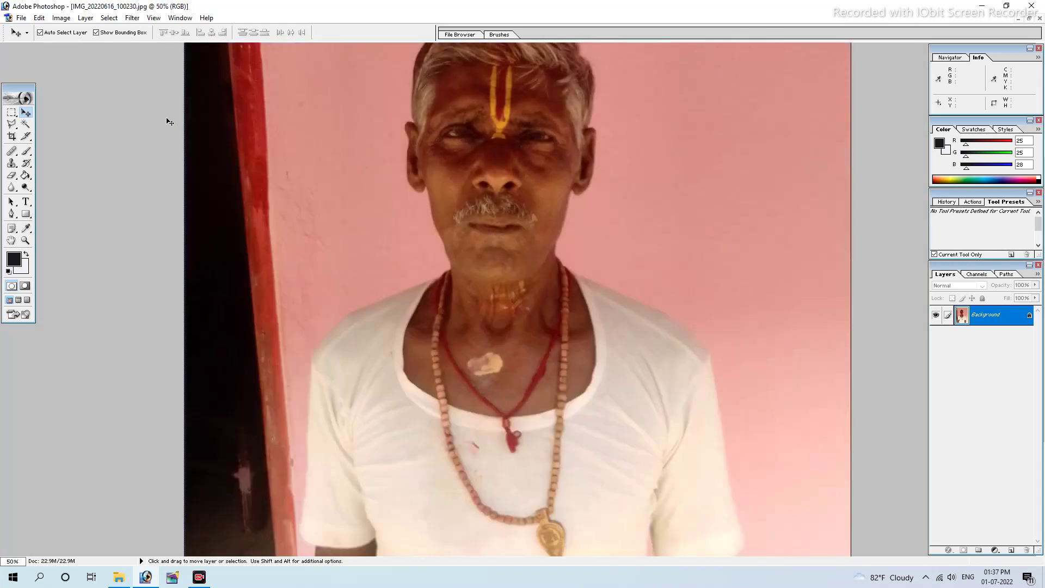
{"action": "key", "text": "ctrl+minus"}
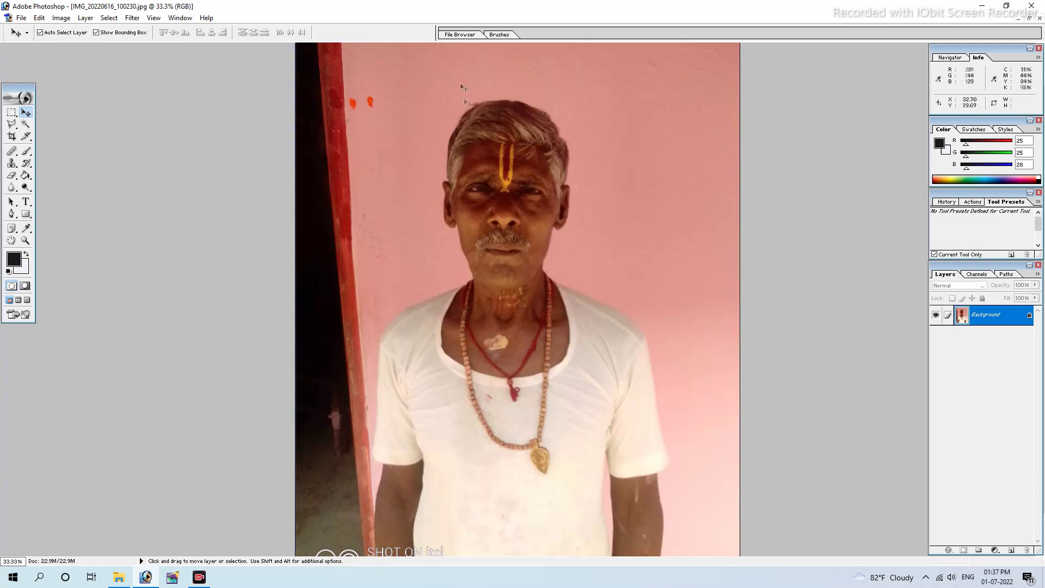
{"action": "left_click", "coordinate": [14, 127]}
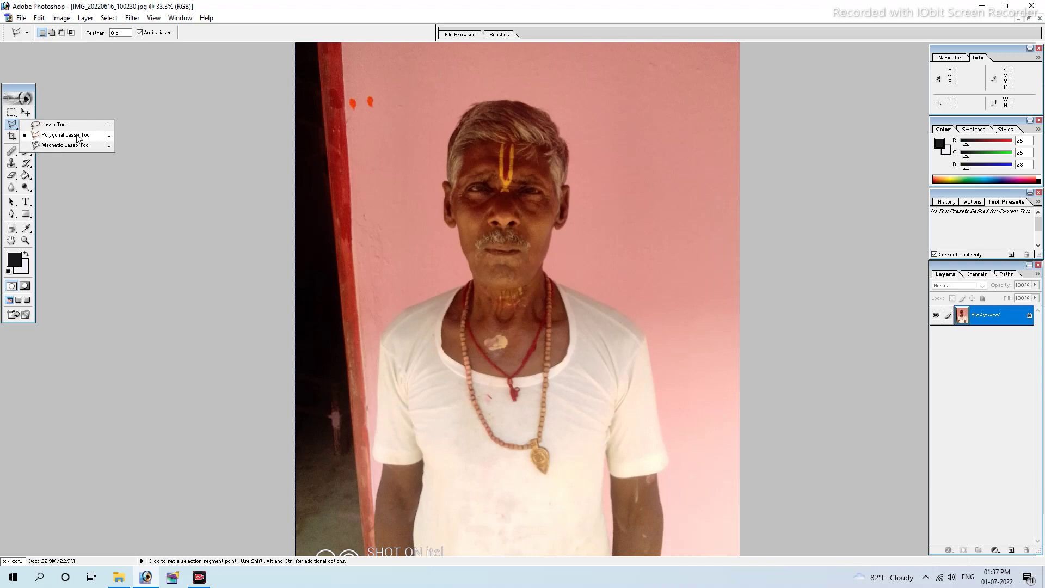
- Try the Polygonal Lasso, then switch to the Magic Wand tool (tolerance 32, contiguous)
{"action": "left_click", "coordinate": [78, 136]}
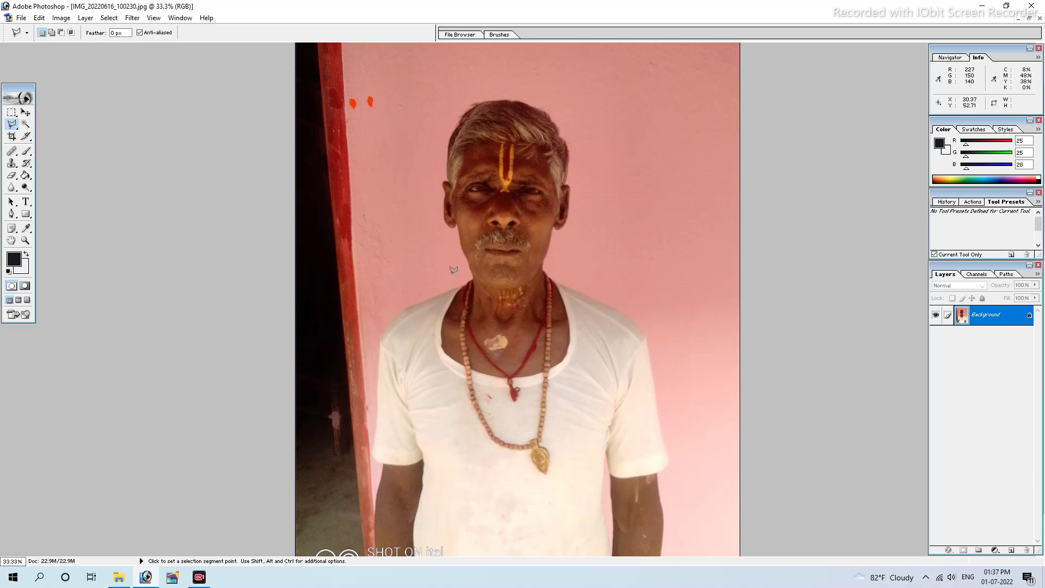
{"action": "key", "text": "ctrl"}
{"action": "key", "text": "ctrl+plus"}
{"action": "key", "text": "ctrl+minus"}
{"action": "left_click", "coordinate": [26, 125]}
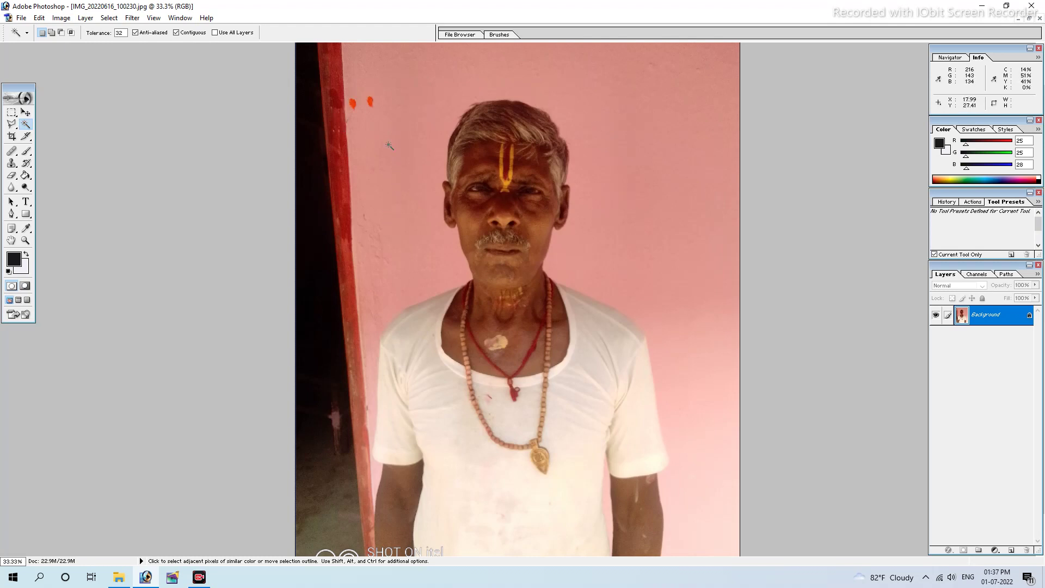
{"action": "left_click", "coordinate": [398, 178]}
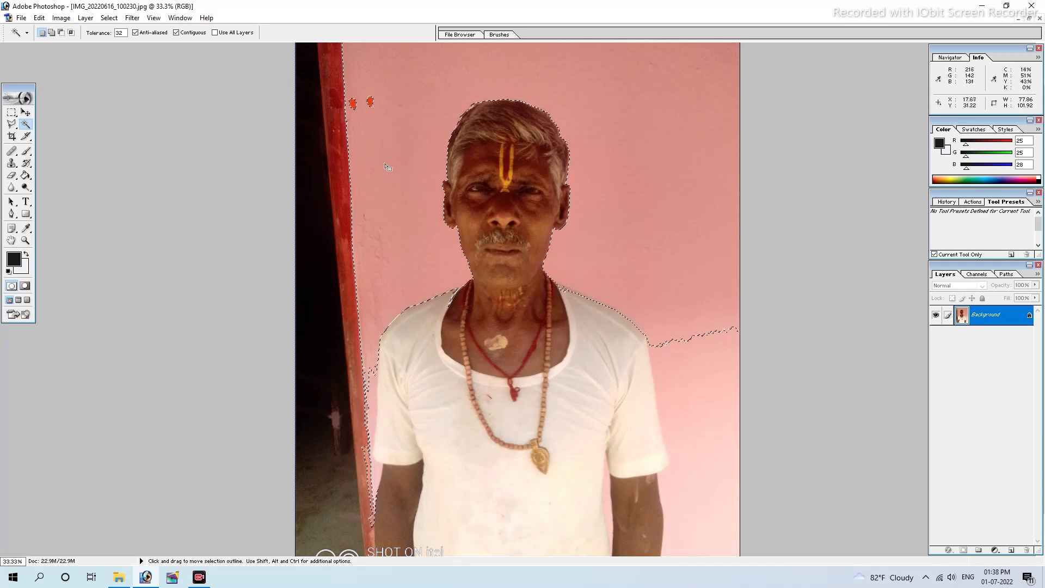
{"action": "key", "text": "Delete"}
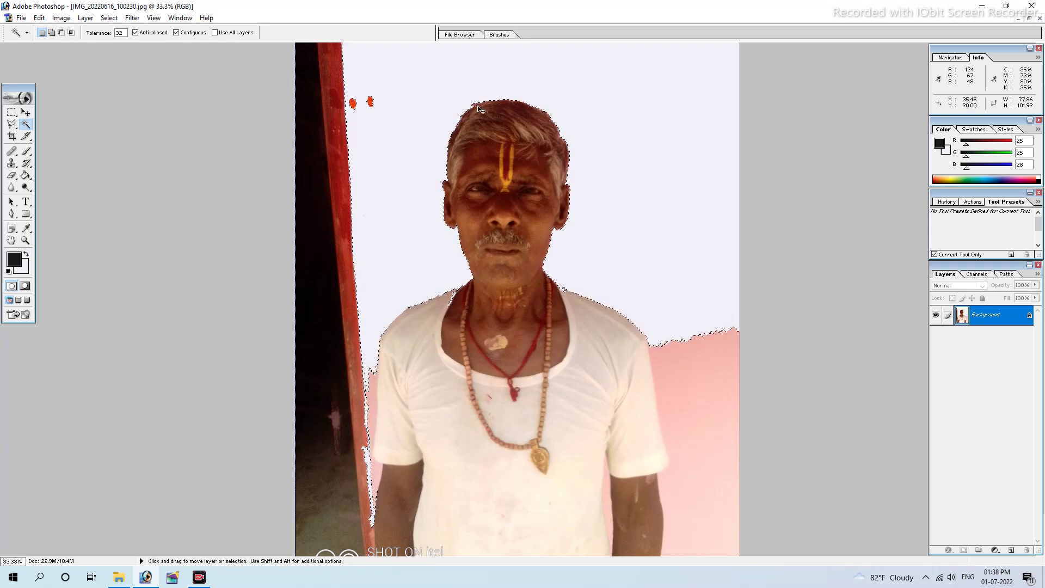
{"action": "key", "text": "ctrl+alt+z"}
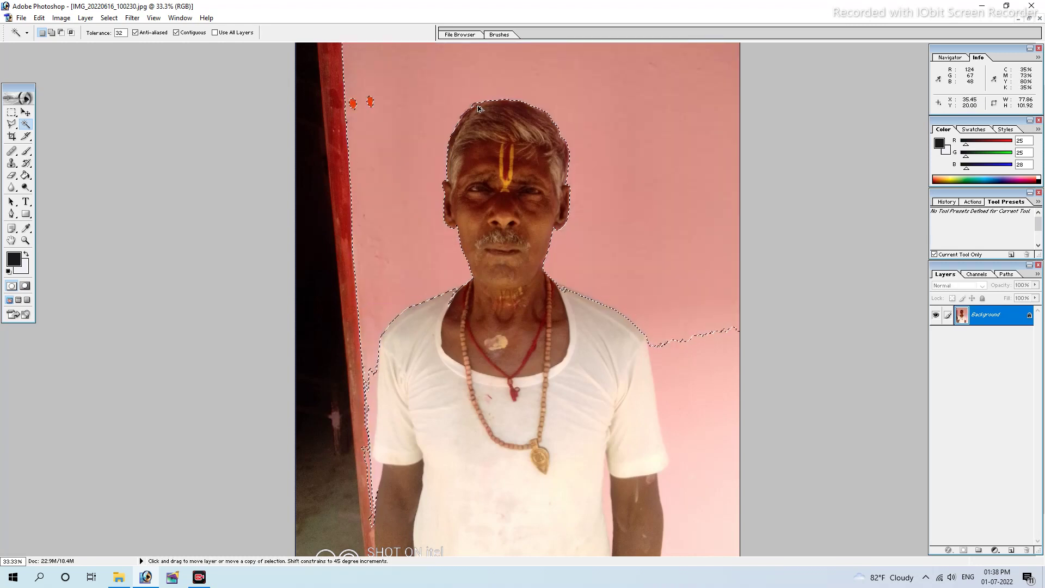
{"action": "key", "text": "ctrl+d"}
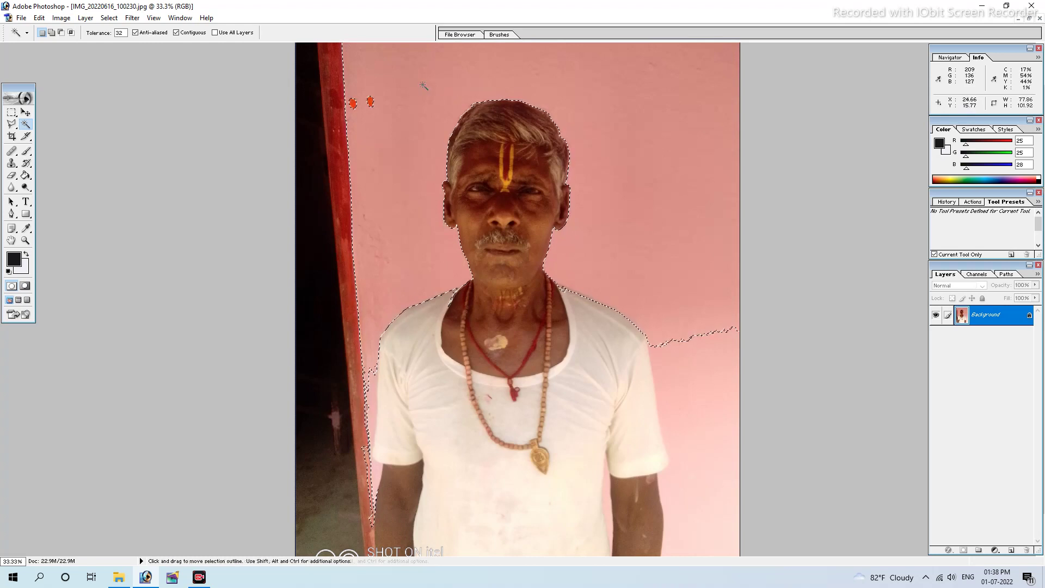
{"action": "left_click", "coordinate": [12, 124]}
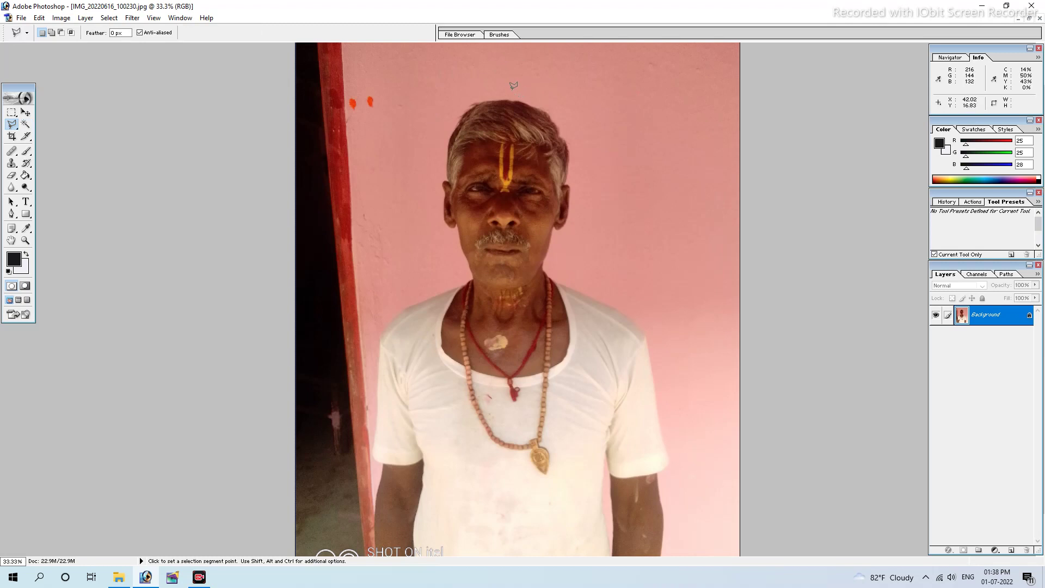
- Zoom in on the face, close the traced outline and dismiss the warning
{"action": "key", "text": "ctrl+plus"}
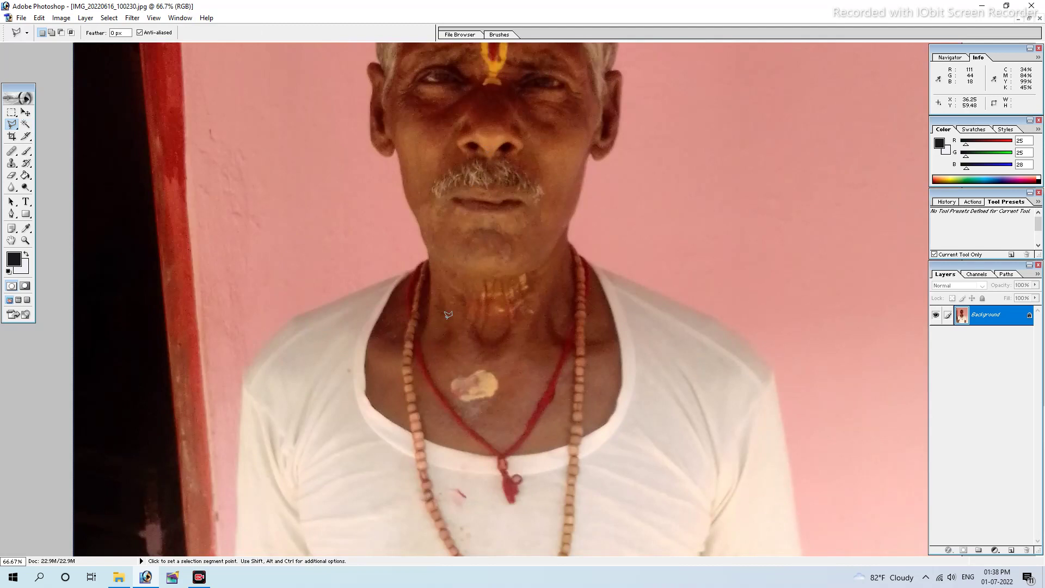
{"action": "scroll", "coordinate": [454, 360], "scroll_direction": "down", "scroll_amount": 5}
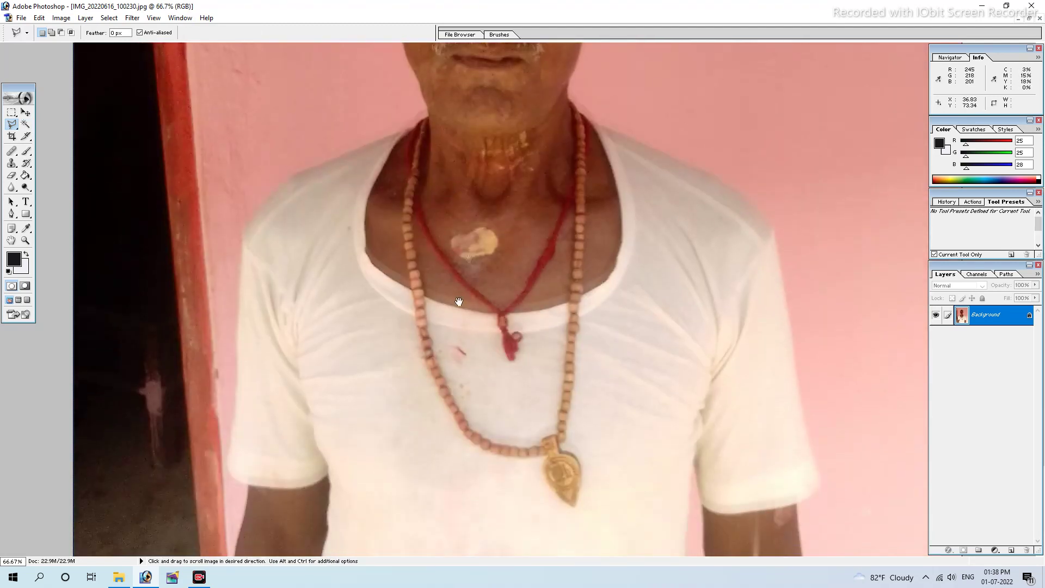
{"action": "scroll", "coordinate": [459, 303], "scroll_direction": "down", "scroll_amount": 4}
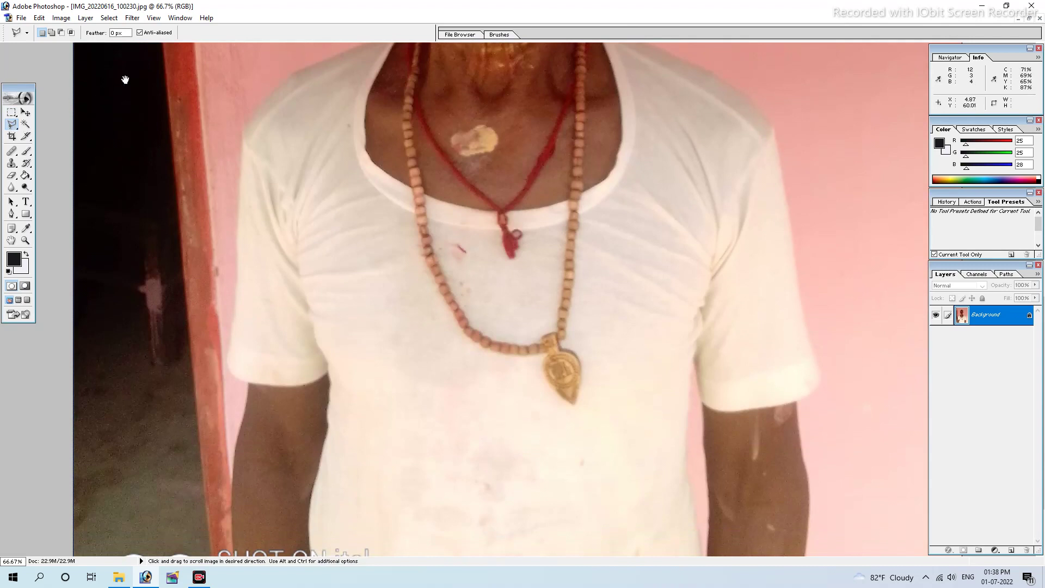
{"action": "scroll", "coordinate": [76, 77], "scroll_direction": "up", "scroll_amount": 3}
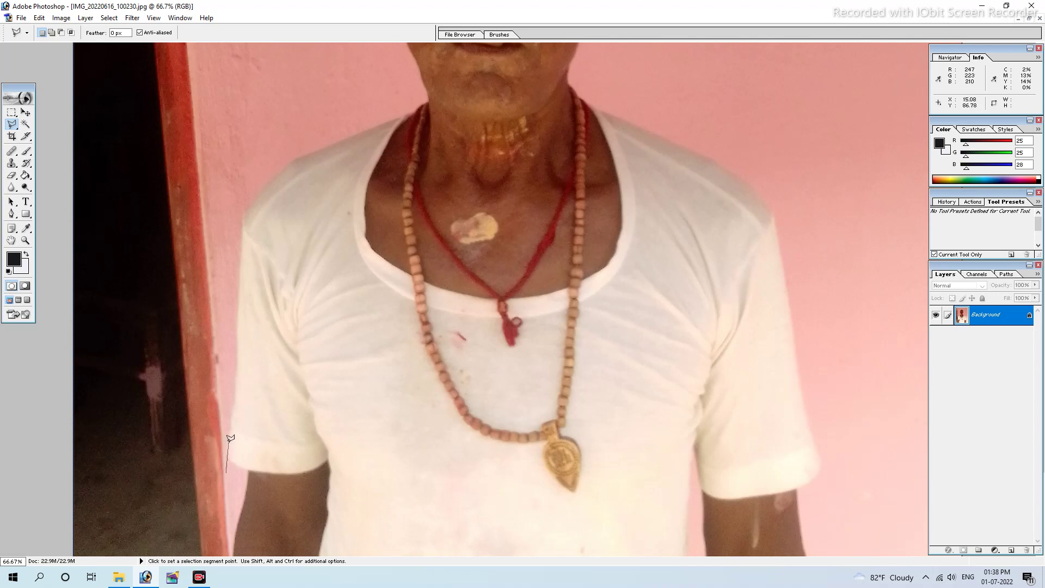
{"action": "double_click", "coordinate": [229, 443]}
{"action": "key", "text": "space"}
- Zoom to 100% and pan along the left shoulder toward the chin and neck
{"action": "scroll", "coordinate": [386, 331], "scroll_direction": "down", "scroll_amount": 3}
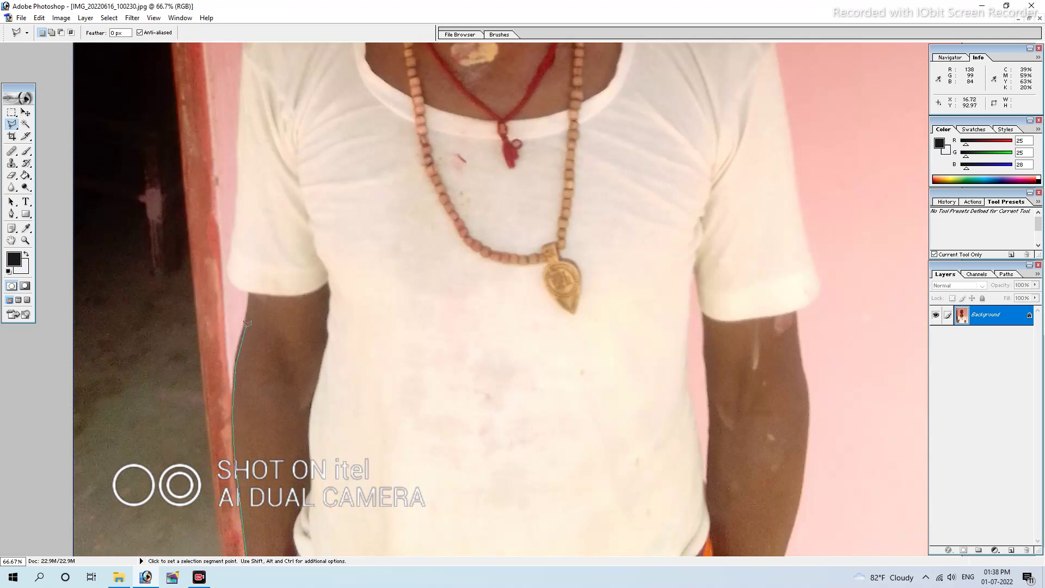
{"action": "scroll", "coordinate": [256, 314], "scroll_direction": "up", "scroll_amount": 2}
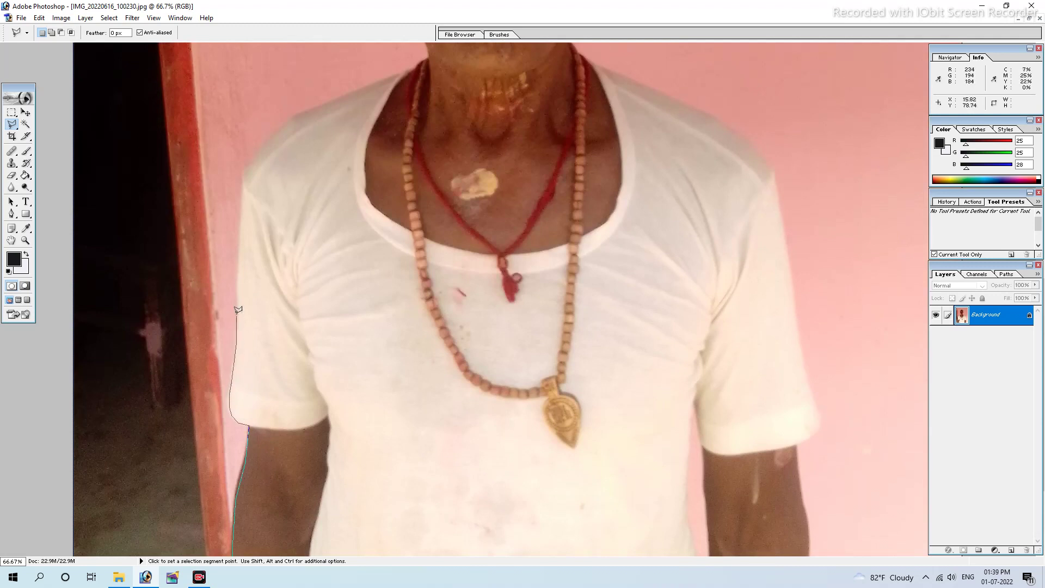
{"action": "left_click_drag", "start_coordinate": [237, 301], "coordinate": [239, 441]}
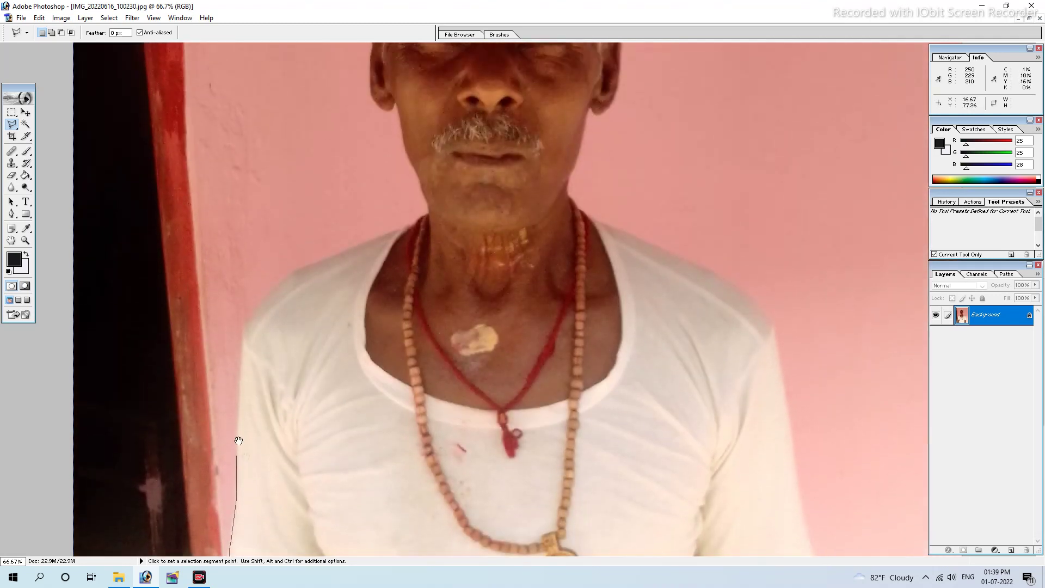
{"action": "key", "text": "ctrl+plus"}
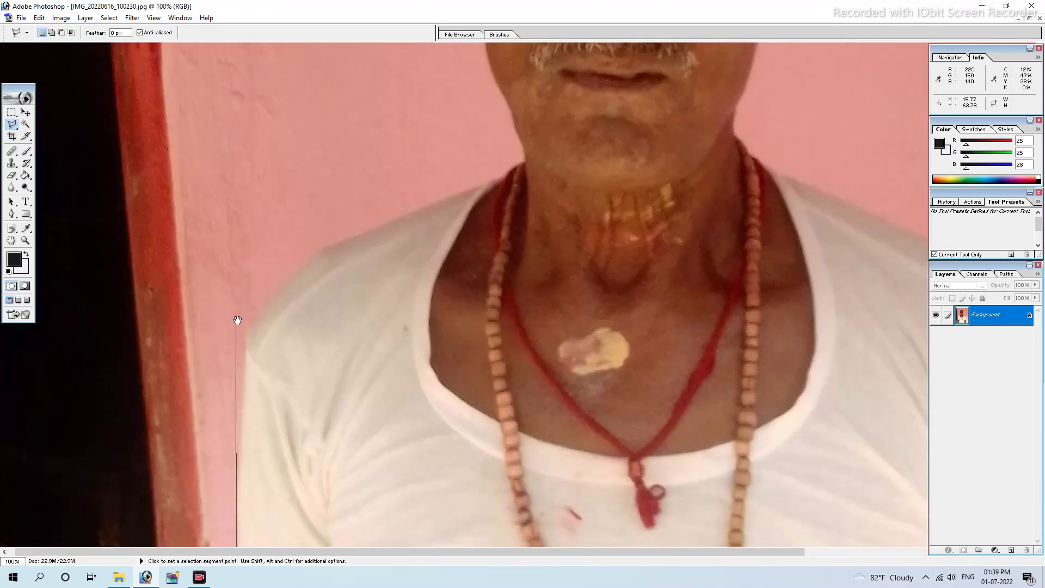
{"action": "left_click_drag", "start_coordinate": [235, 314], "coordinate": [250, 443]}
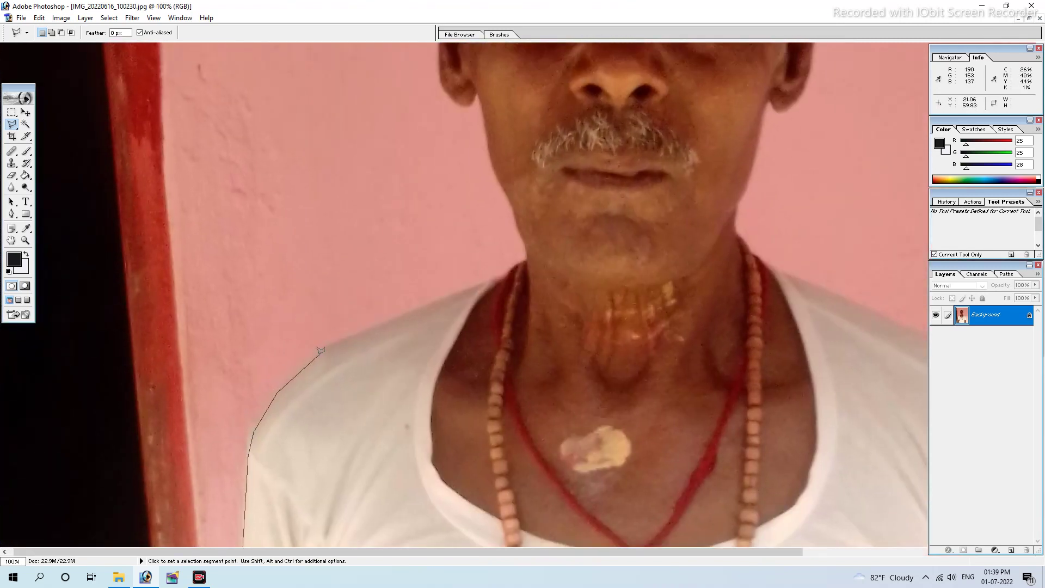
{"action": "left_click_drag", "start_coordinate": [322, 352], "coordinate": [261, 422]}
- Anchor the lasso at the shoulder and neck, then trace around the hair to the right side of the face
{"action": "left_click", "coordinate": [253, 451]}
{"action": "left_click", "coordinate": [316, 422]}
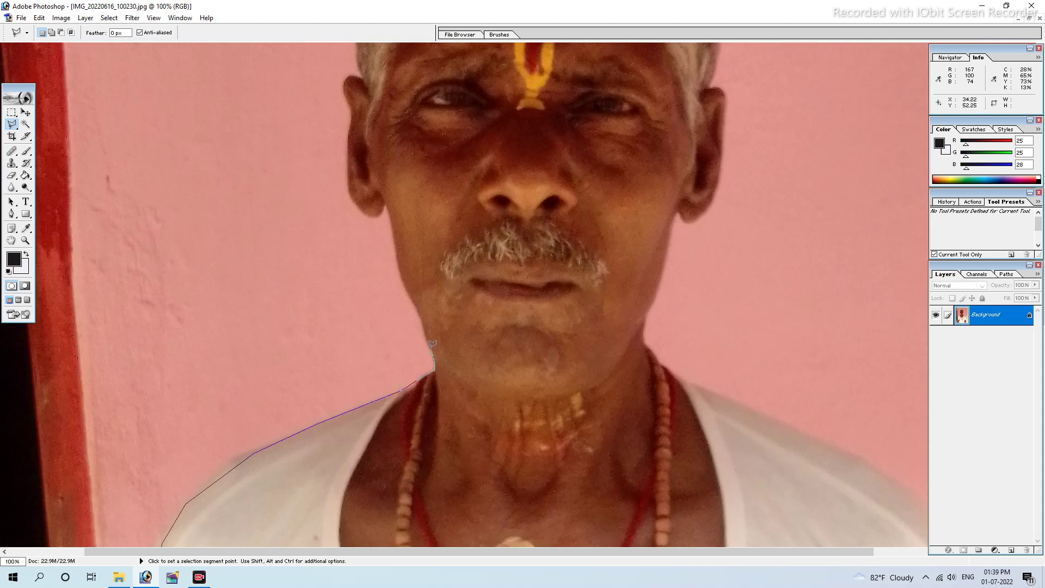
{"action": "left_click_drag", "start_coordinate": [419, 308], "coordinate": [403, 428]}
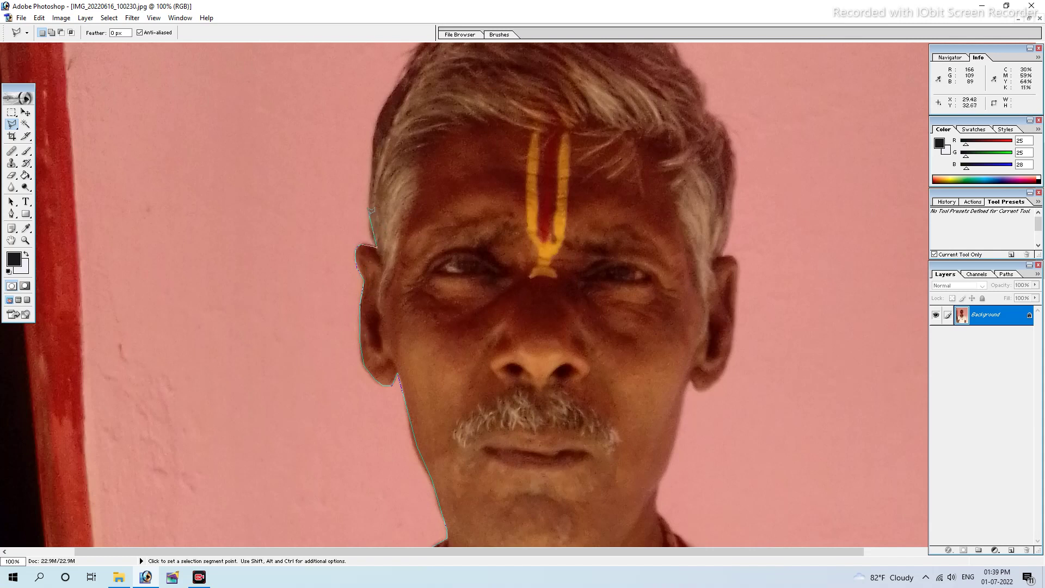
{"action": "left_click_drag", "start_coordinate": [374, 204], "coordinate": [312, 381]}
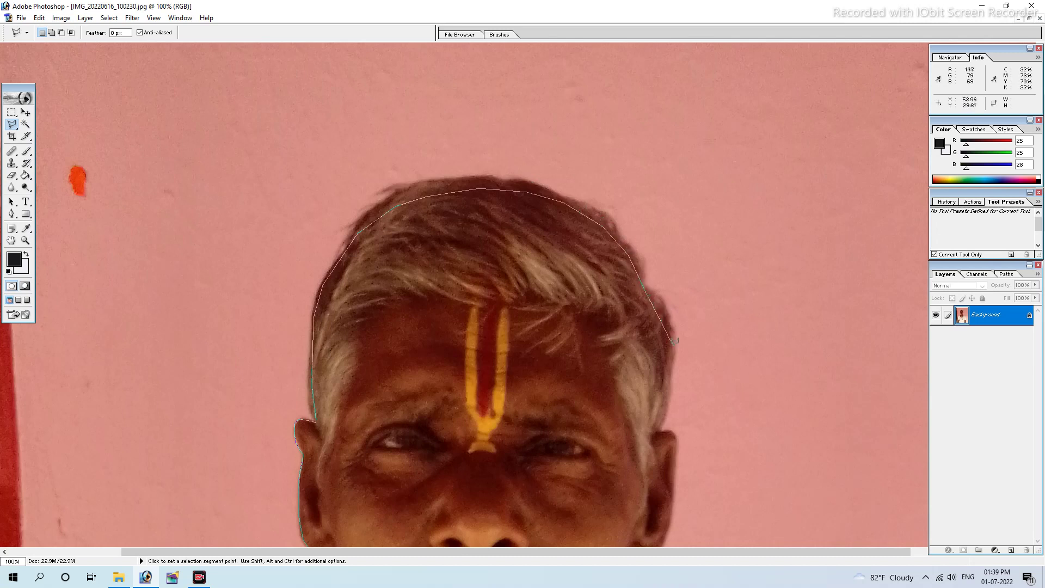
{"action": "scroll", "coordinate": [666, 371], "scroll_direction": "down", "scroll_amount": 5}
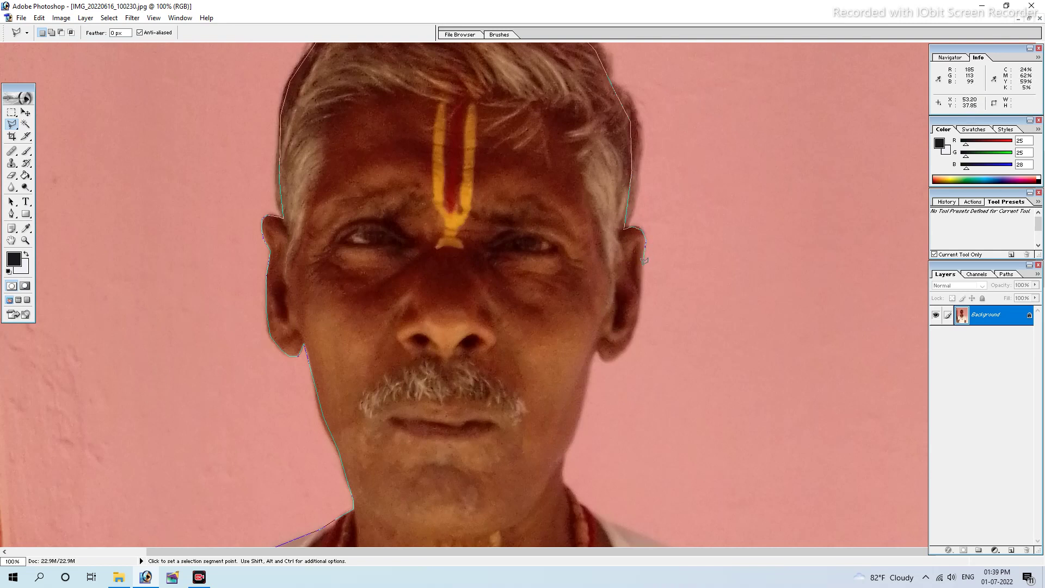
{"action": "left_click_drag", "start_coordinate": [644, 281], "coordinate": [581, 157]}
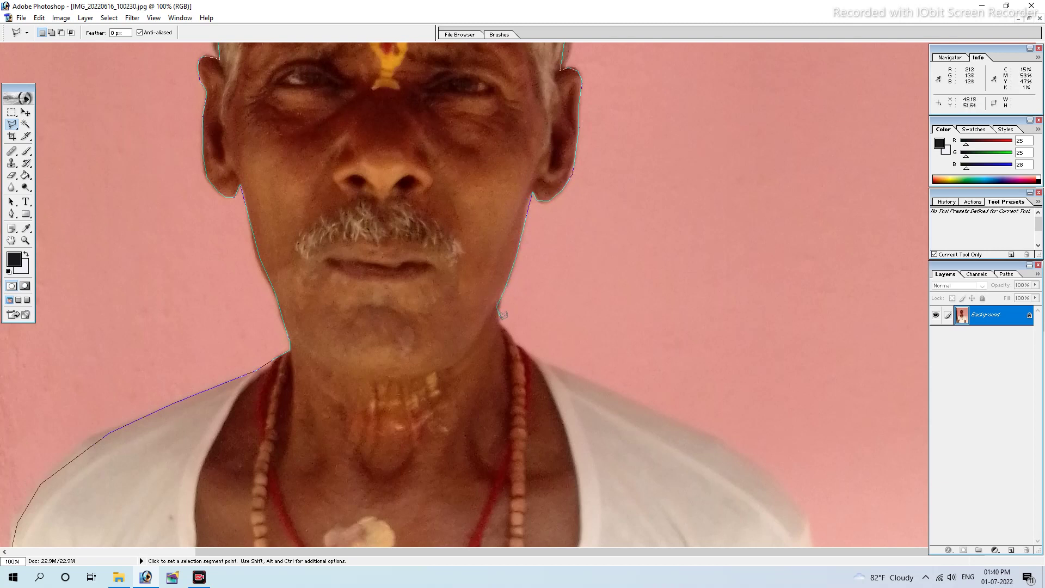
- Trace the lasso down the right sleeve and arm, anchoring at both sleeve corners
{"action": "scroll", "coordinate": [538, 343], "scroll_direction": "down", "scroll_amount": 5}
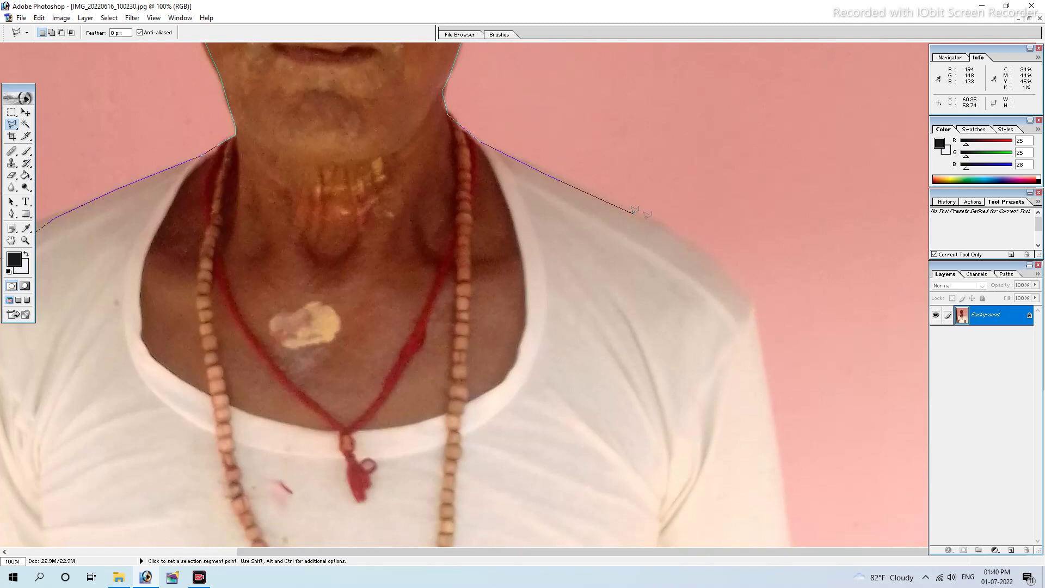
{"action": "scroll", "coordinate": [738, 302], "scroll_direction": "down", "scroll_amount": 5}
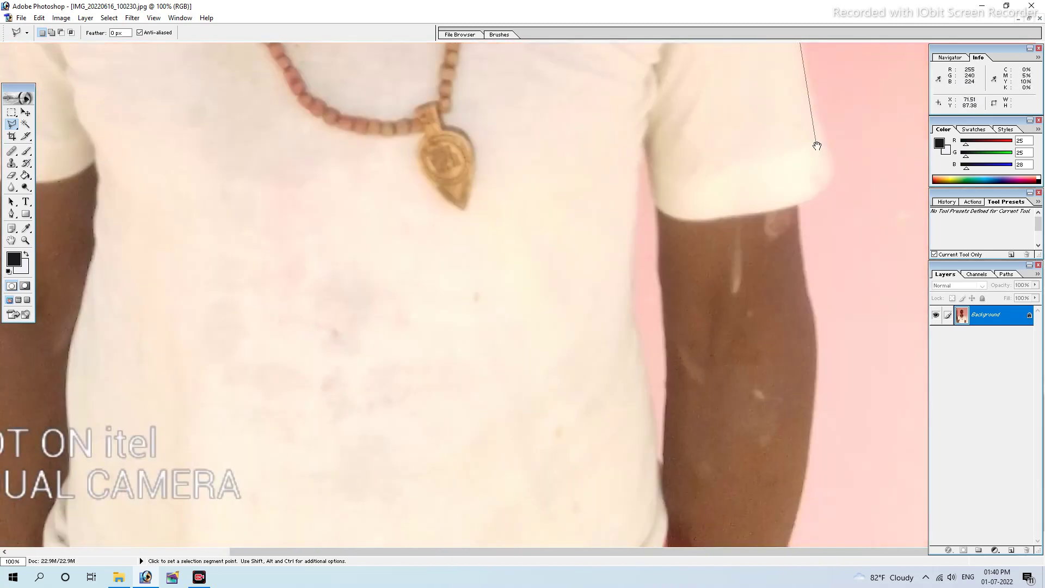
{"action": "left_click_drag", "start_coordinate": [808, 392], "coordinate": [822, 185]}
{"action": "left_click", "coordinate": [822, 186]}
{"action": "left_click", "coordinate": [799, 206]}
{"action": "left_click_drag", "start_coordinate": [815, 319], "coordinate": [805, 292]}
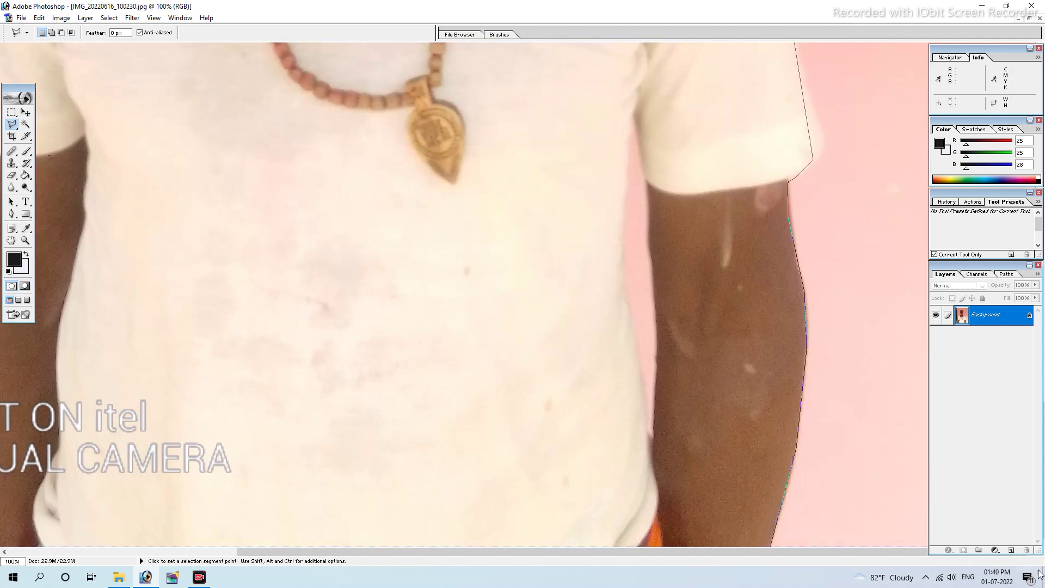
- Close the outline into a selection around the man, dismiss the notification panel, and zoom out
{"action": "key", "text": "Return"}
{"action": "key", "text": "super+a"}
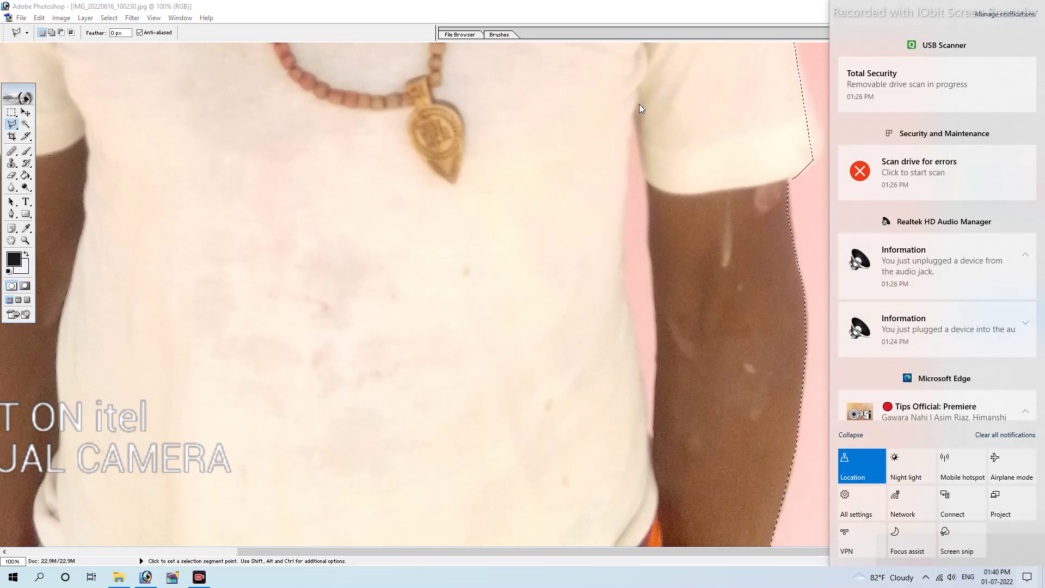
{"action": "left_click", "coordinate": [801, 190]}
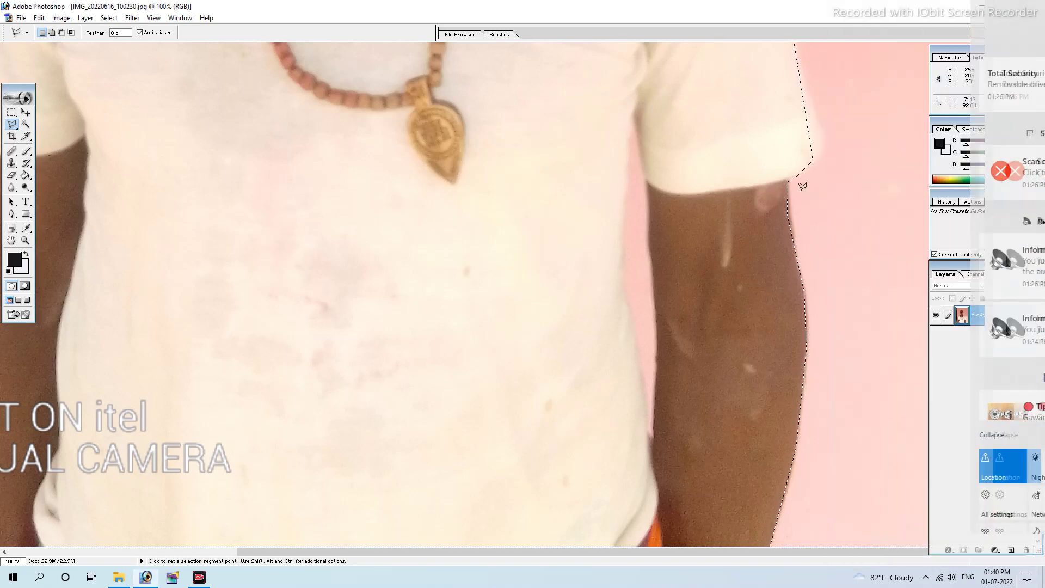
{"action": "key", "text": "ctrl+minus"}
- Zoom out, float the man's photo in its own window, and enlarge it to show him fully
{"action": "key", "text": "ctrl+minus"}
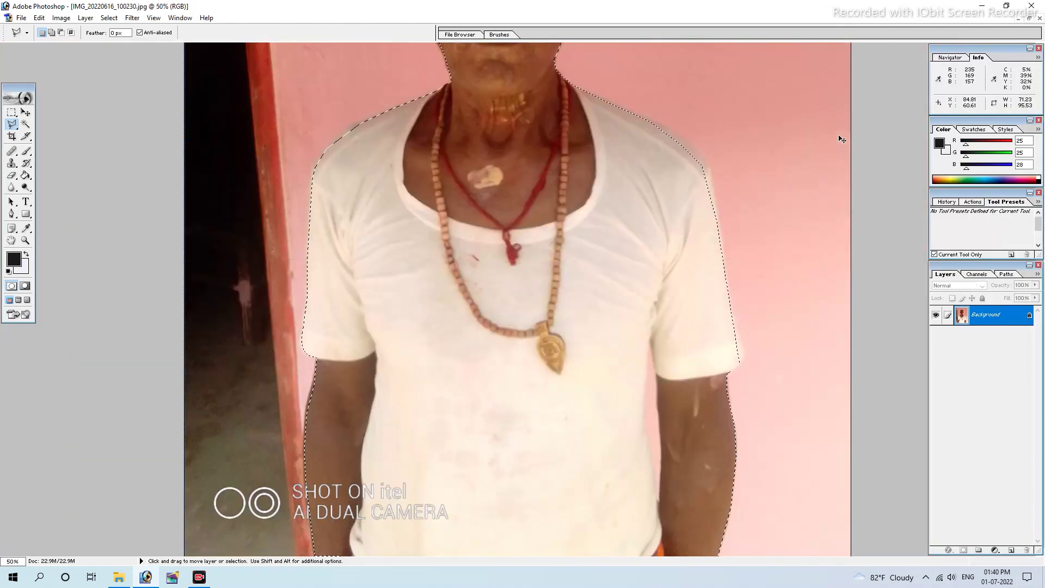
{"action": "key", "text": "ctrl+minus"}
{"action": "key", "text": "ctrl+minus"}
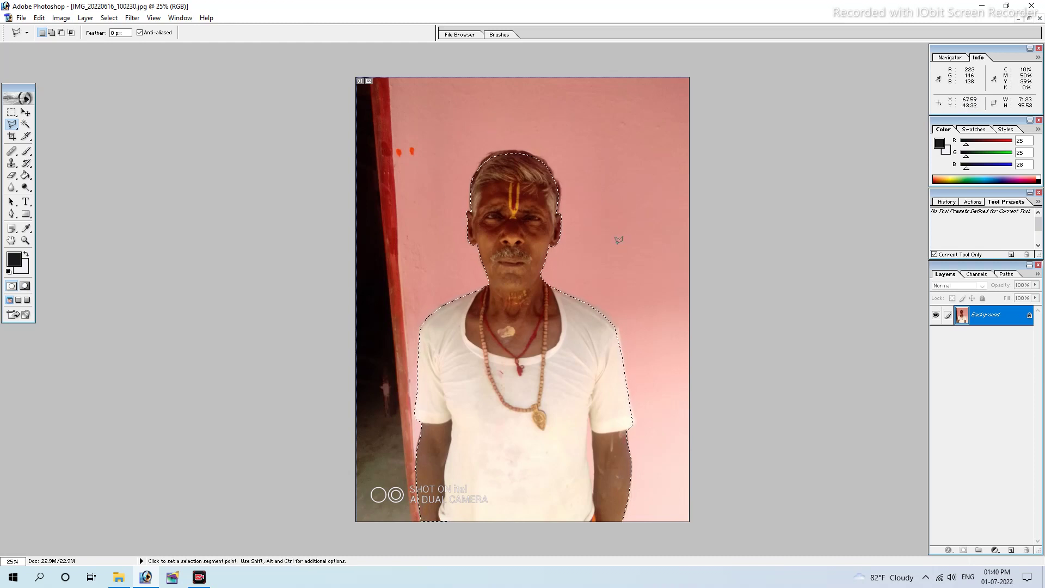
{"action": "left_click", "coordinate": [1030, 19]}
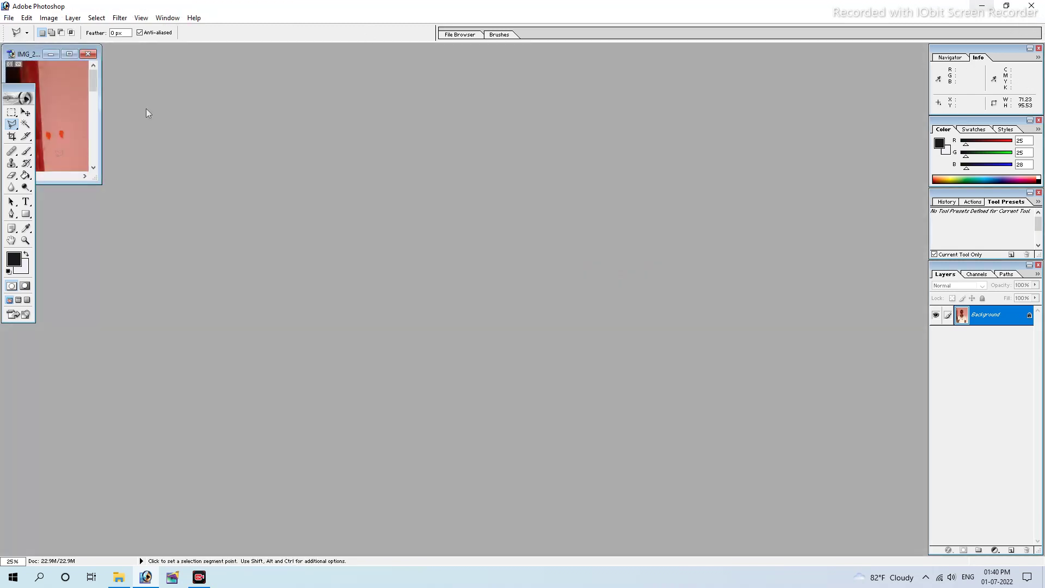
{"action": "left_click_drag", "start_coordinate": [100, 183], "coordinate": [447, 473]}
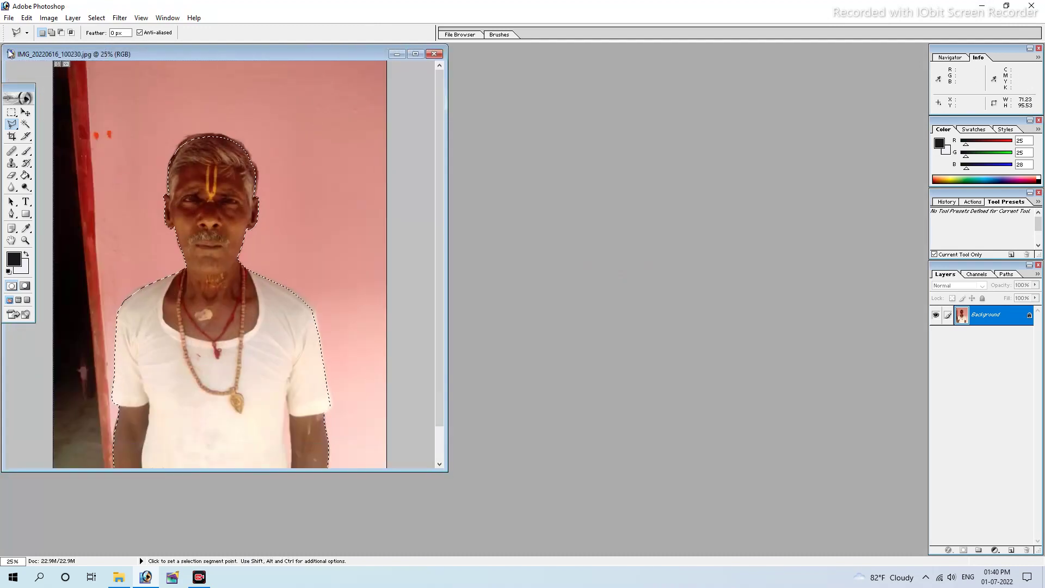
- Create a new white A4 document at 300 pixels/inch and move it beside the photo
{"action": "left_click", "coordinate": [9, 18]}
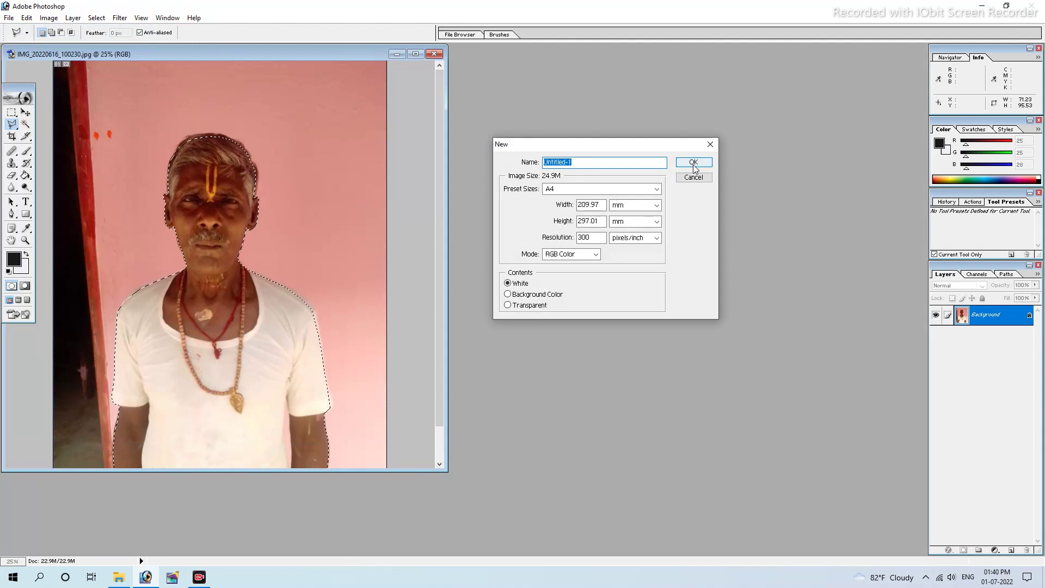
{"action": "left_click", "coordinate": [694, 163]}
{"action": "mouse_move", "coordinate": [236, 58]}
{"action": "left_mouse_down"}
{"action": "mouse_move", "coordinate": [698, 53]}
{"action": "mouse_move", "coordinate": [661, 62]}
{"action": "left_mouse_up"}
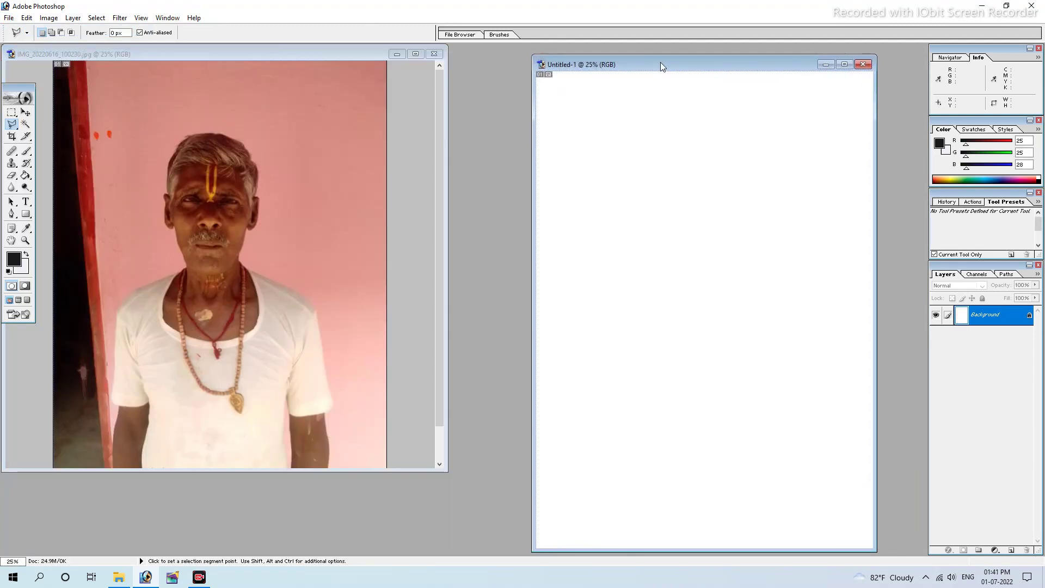
- Move the selected man into Untitled-1 as Layer 1, then minimize the original photo
{"action": "left_click", "coordinate": [26, 114]}
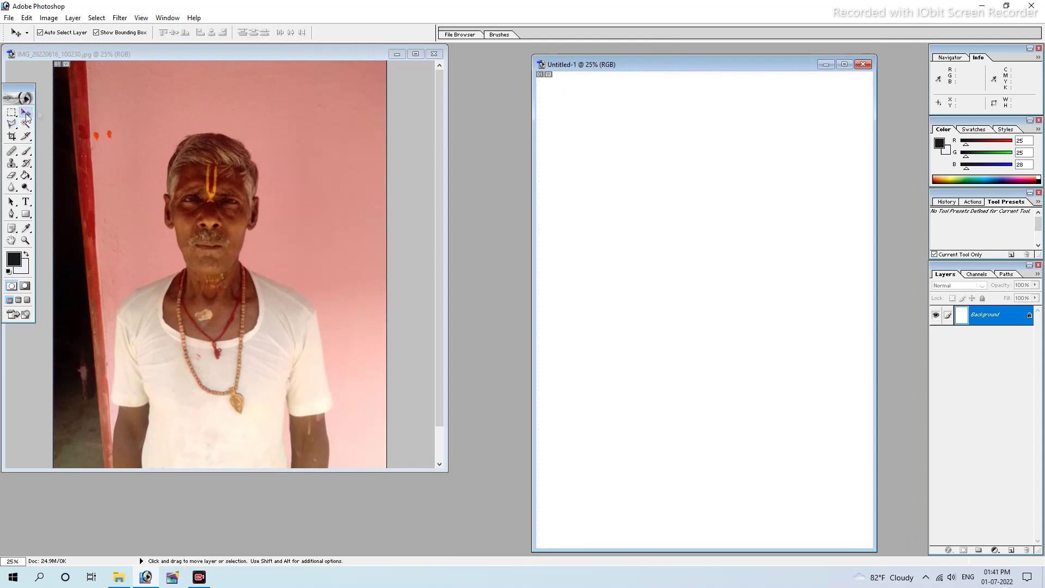
{"action": "left_click", "coordinate": [217, 220]}
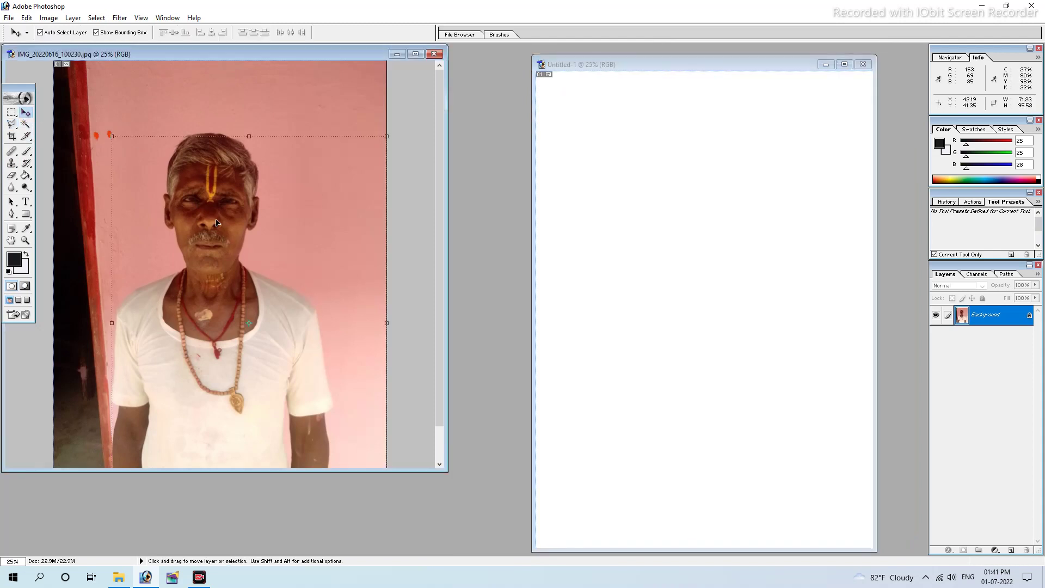
{"action": "left_click_drag", "start_coordinate": [204, 211], "coordinate": [712, 226]}
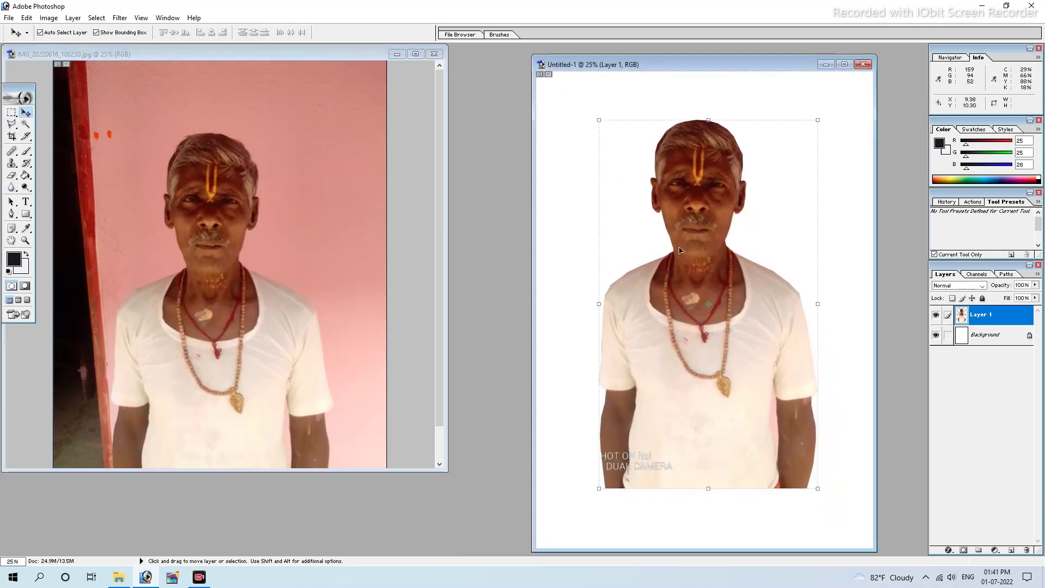
{"action": "left_click", "coordinate": [396, 53]}
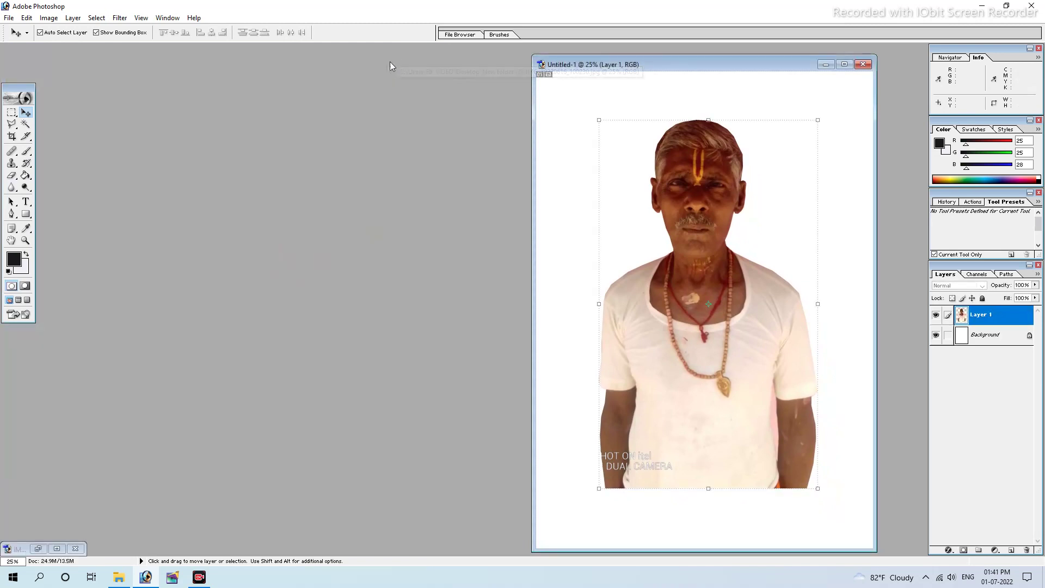
{"action": "mouse_move", "coordinate": [752, 67]}
{"action": "left_mouse_down"}
{"action": "mouse_move", "coordinate": [426, 79]}
{"action": "mouse_move", "coordinate": [401, 59]}
{"action": "left_mouse_up"}
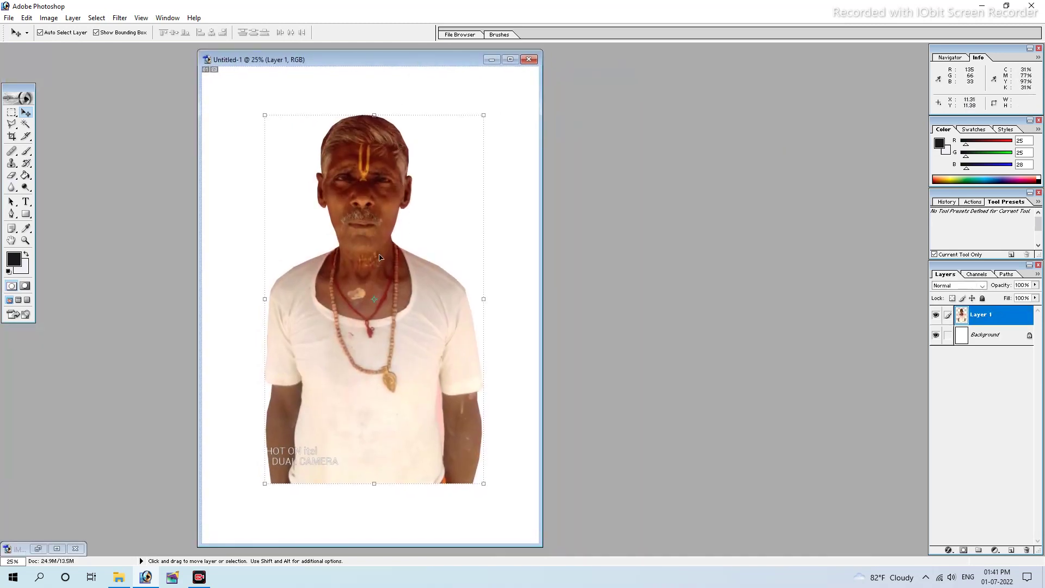
- Nudge the man slightly right and Magic Wand-select the white area around him
{"action": "mouse_move", "coordinate": [377, 270]}
{"action": "left_mouse_down"}
{"action": "mouse_move", "coordinate": [400, 265]}
{"action": "mouse_move", "coordinate": [379, 269]}
{"action": "left_mouse_up"}
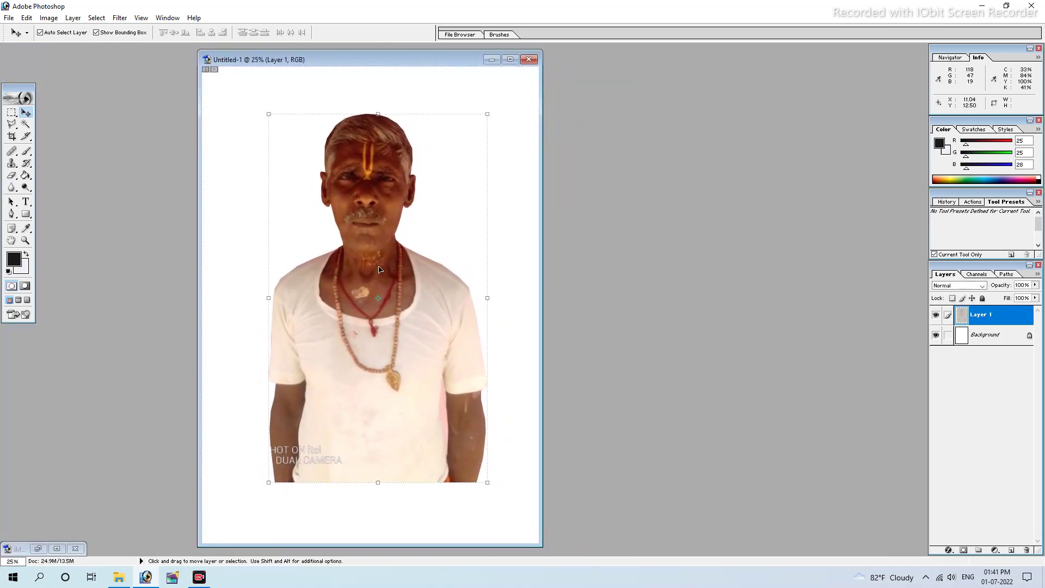
{"action": "left_click", "coordinate": [25, 125]}
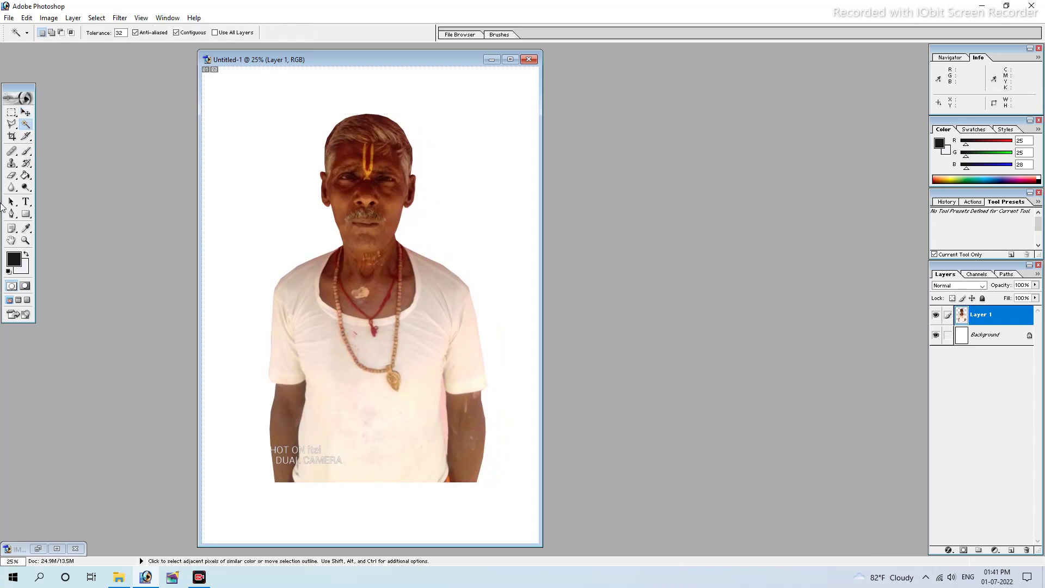
{"action": "left_click", "coordinate": [281, 103]}
- Set the background colour to blue 453CF4 and deselect with Ctrl+D
{"action": "left_click", "coordinate": [23, 268]}
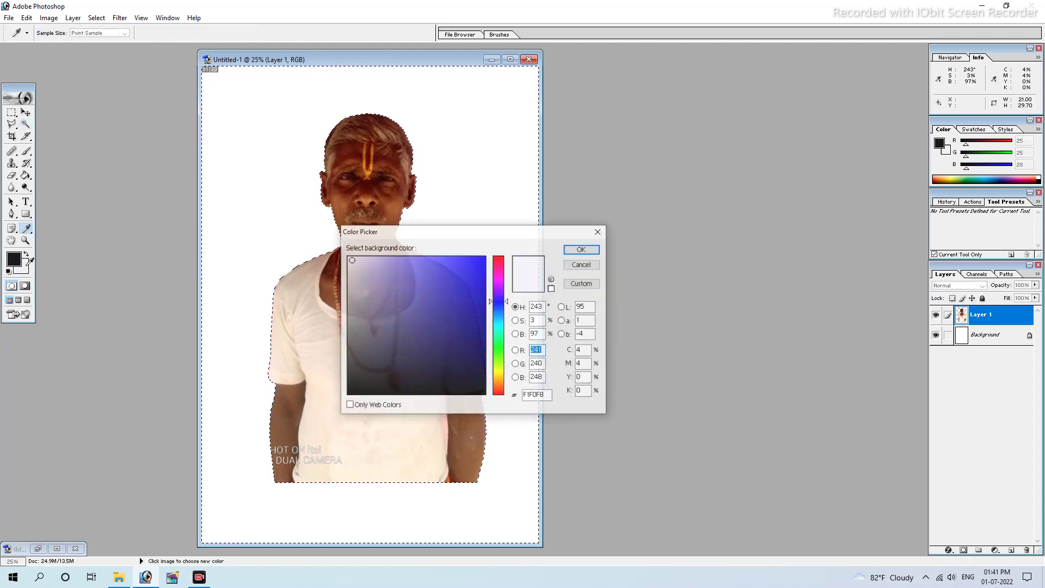
{"action": "left_click_drag", "start_coordinate": [492, 234], "coordinate": [753, 158]}
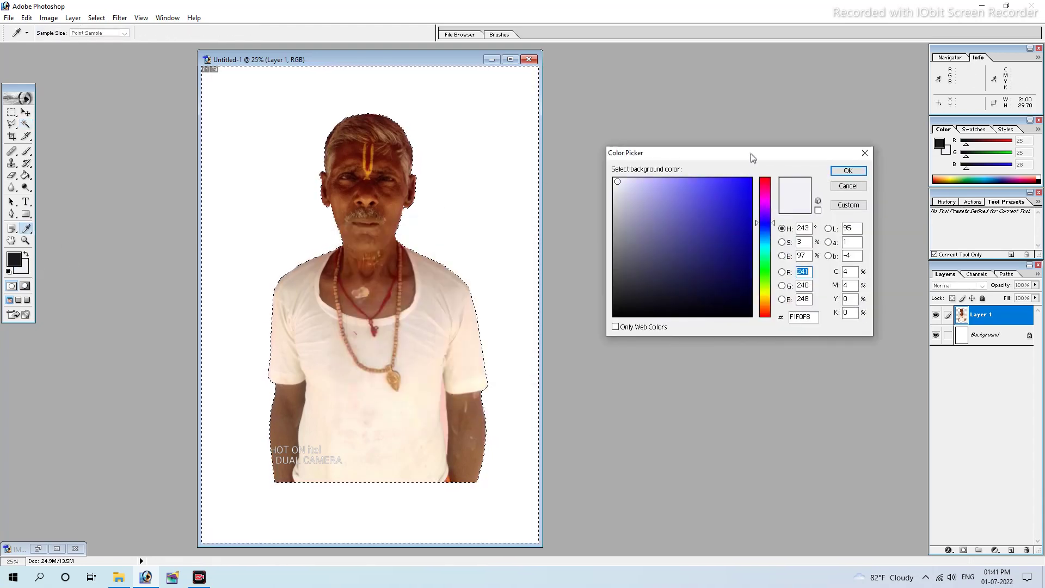
{"action": "left_click", "coordinate": [718, 184]}
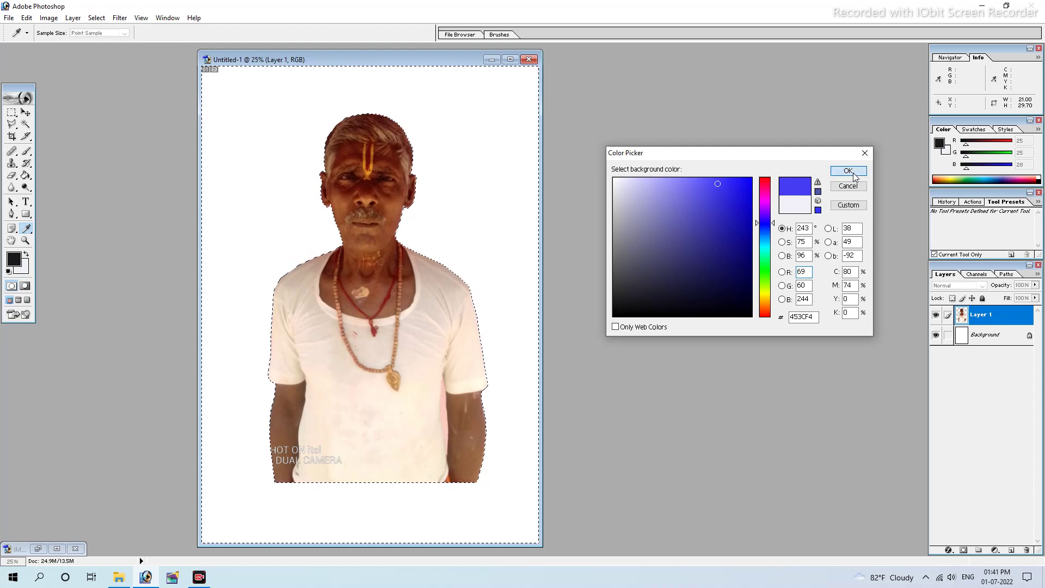
{"action": "left_click", "coordinate": [848, 170]}
{"action": "key", "text": "w"}
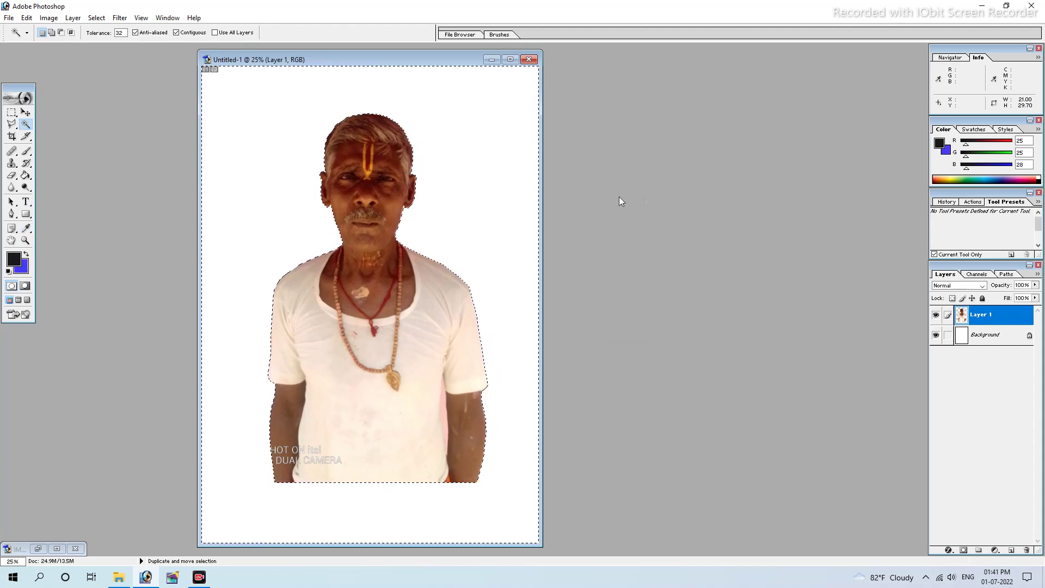
{"action": "key", "text": "ctrl+d"}
{"action": "left_click", "coordinate": [25, 112]}
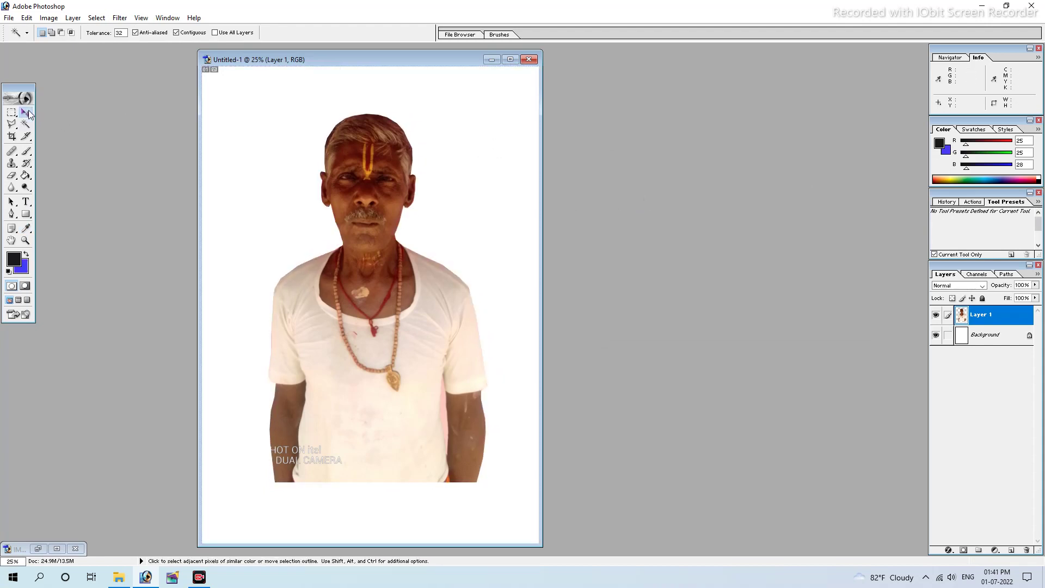
{"action": "left_click", "coordinate": [274, 99]}
{"action": "right_click", "coordinate": [276, 100]}
{"action": "left_click", "coordinate": [286, 106]}
{"action": "left_click", "coordinate": [27, 151]}
{"action": "left_click", "coordinate": [312, 103]}
{"action": "key", "text": "ctrl+z"}
{"action": "left_click", "coordinate": [26, 126]}
{"action": "left_click", "coordinate": [240, 120]}
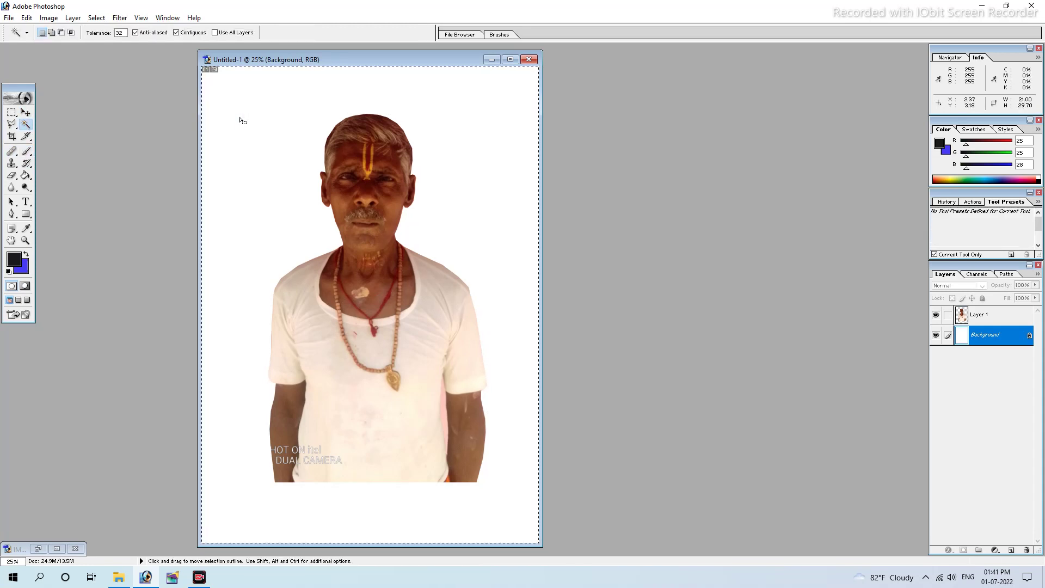
{"action": "key", "text": "ctrl+BackSpace"}
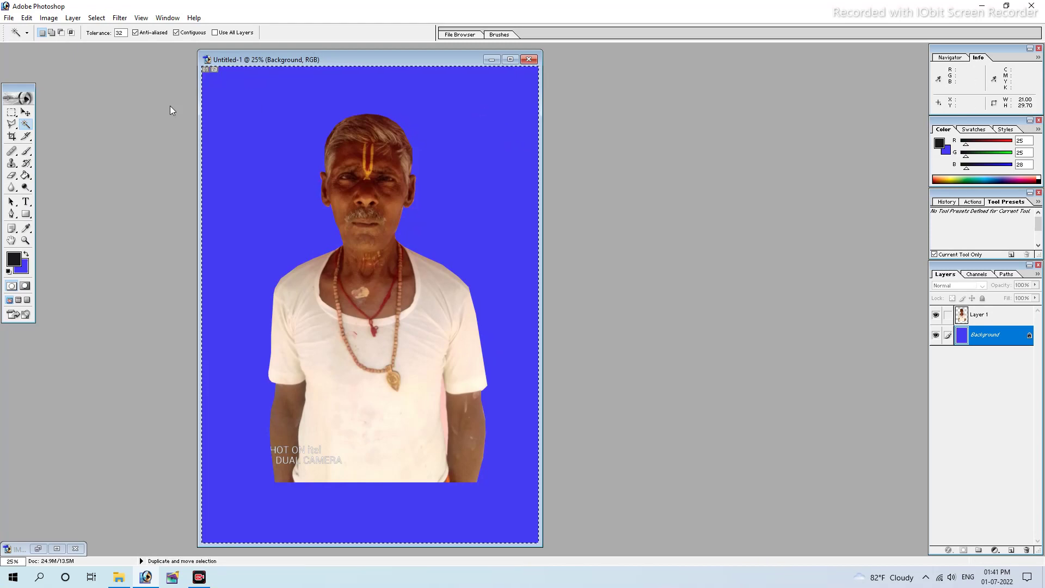
{"action": "key", "text": "ctrl+z"}
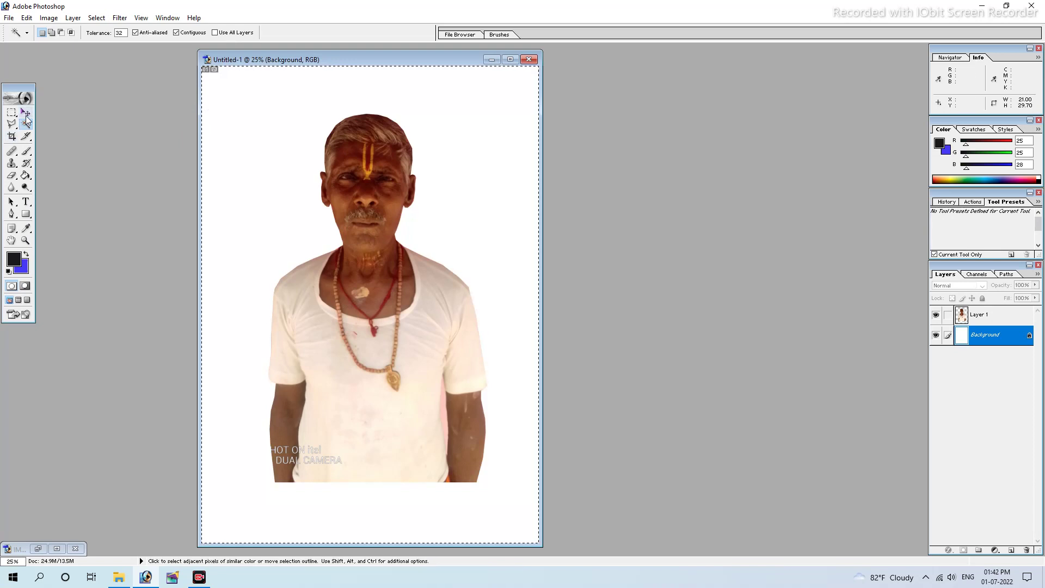
{"action": "key", "text": "v"}
{"action": "left_click", "coordinate": [367, 242]}
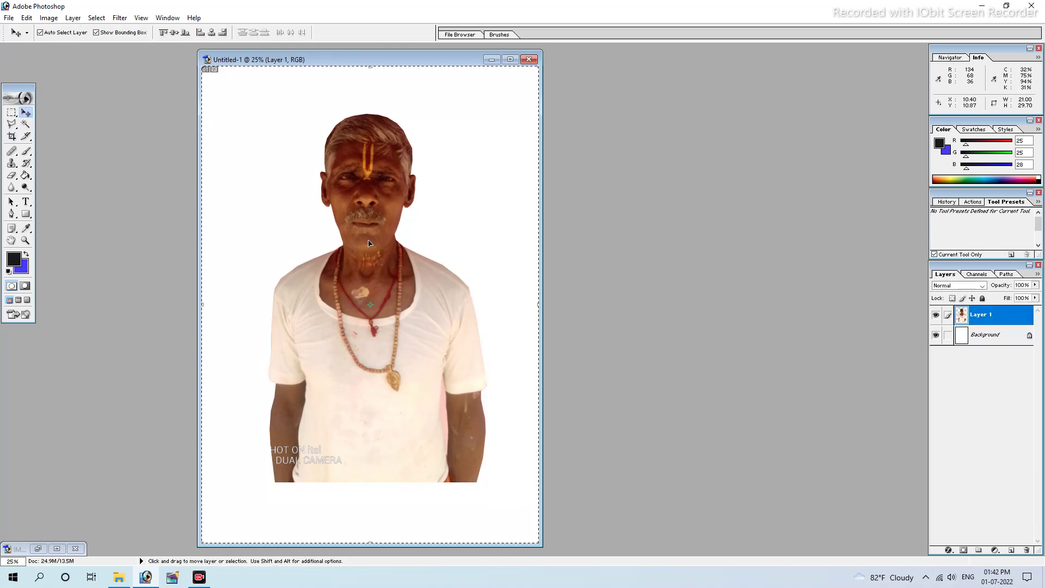
- Nudge Layer 1 with the man slightly up the page and commit a free transform
{"action": "left_click_drag", "start_coordinate": [368, 238], "coordinate": [358, 224]}
{"action": "key", "text": "ctrl+t"}
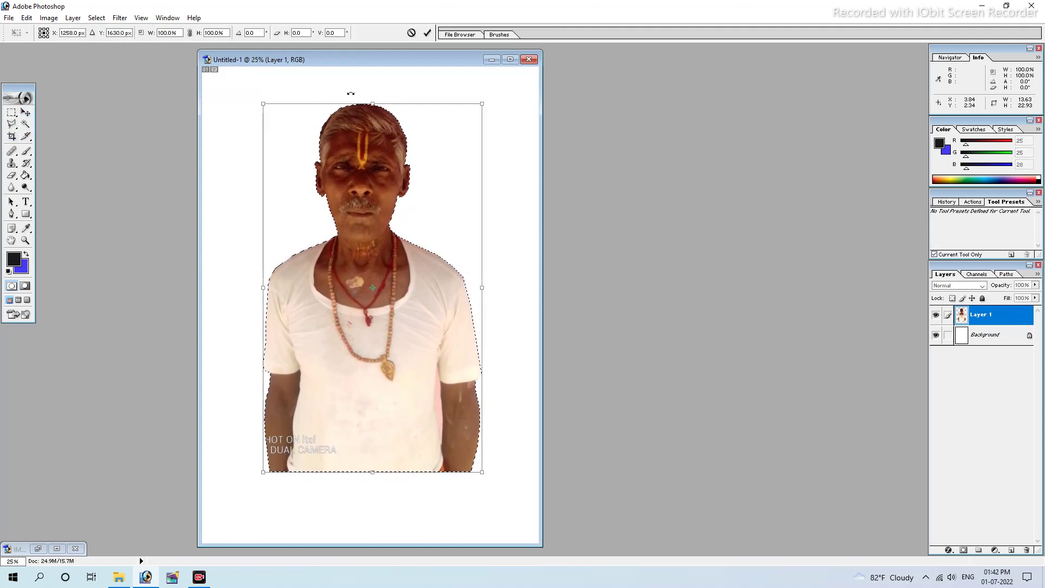
{"action": "key", "text": "Return"}
- On the Background layer, Magic Wand-select the white area and fill it solid blue
{"action": "right_click", "coordinate": [283, 88]}
{"action": "left_click", "coordinate": [311, 94]}
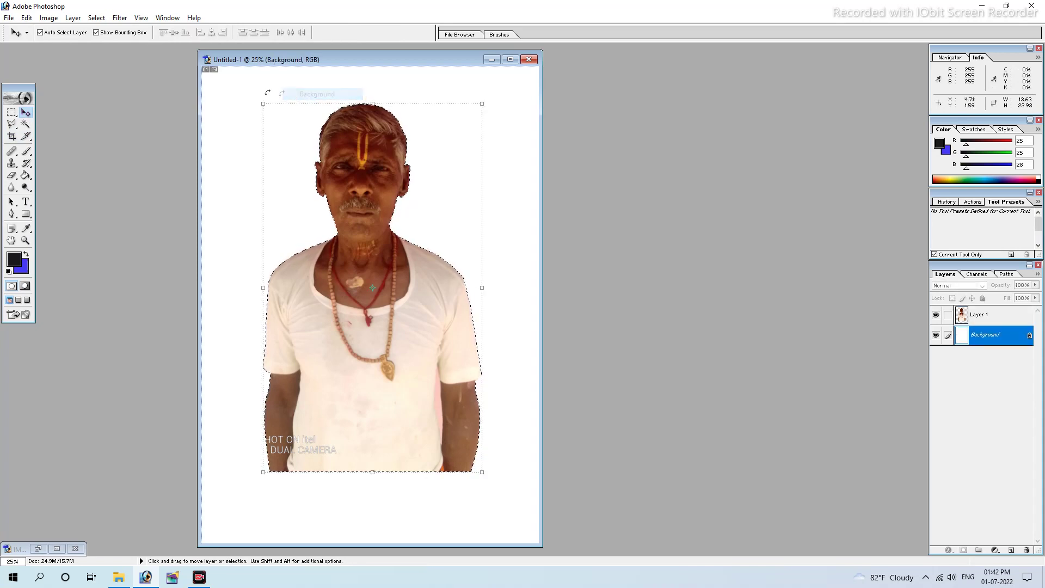
{"action": "left_click", "coordinate": [25, 124]}
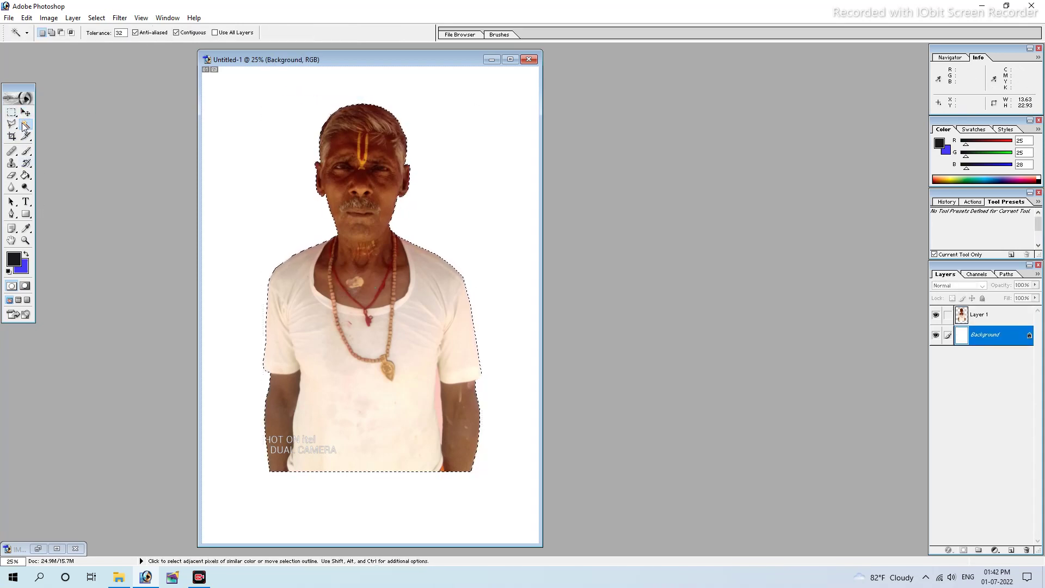
{"action": "left_click", "coordinate": [238, 109]}
{"action": "key", "text": "ctrl+BackSpace"}
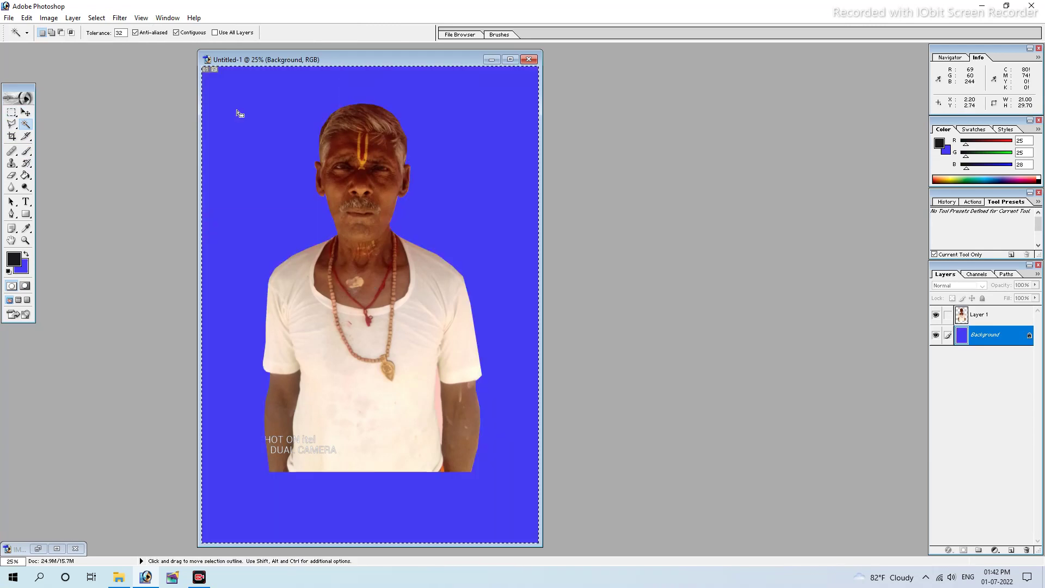
{"action": "left_click", "coordinate": [12, 136]}
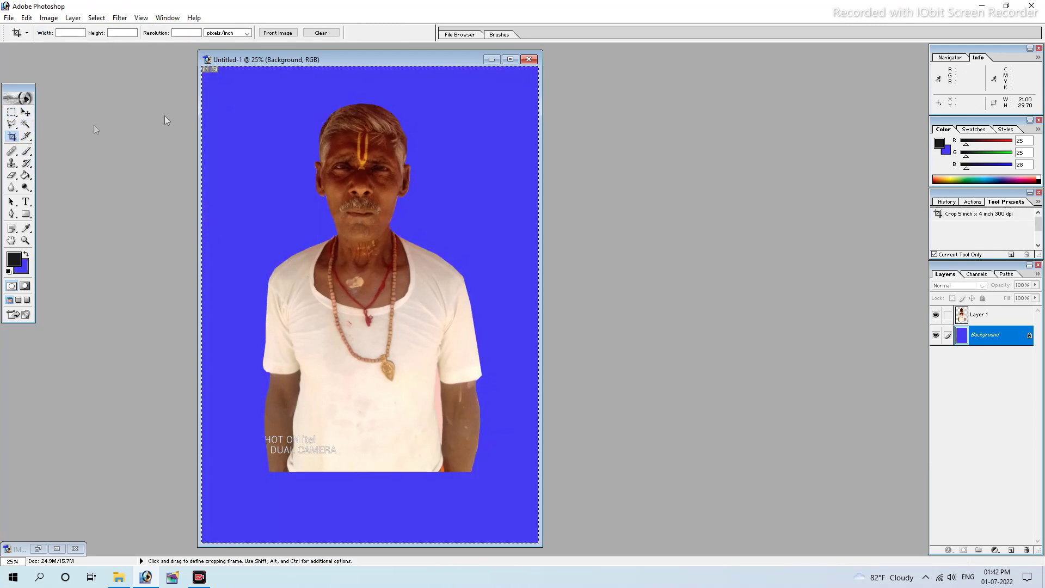
- Crop the image to the man's head and shoulders, then enlarge the document window
{"action": "left_click_drag", "start_coordinate": [282, 99], "coordinate": [427, 122]}
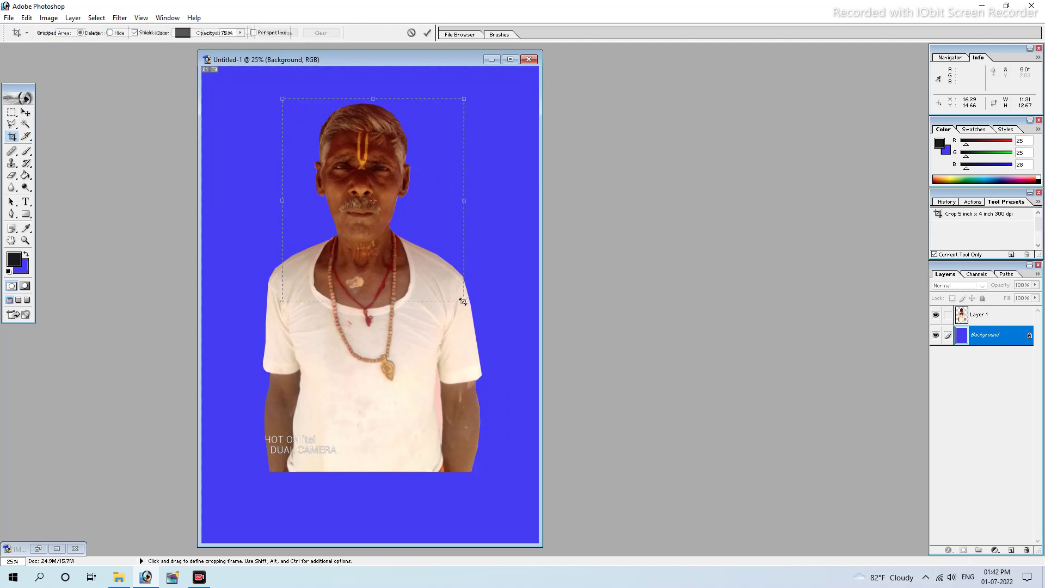
{"action": "left_click_drag", "start_coordinate": [444, 286], "coordinate": [436, 285]}
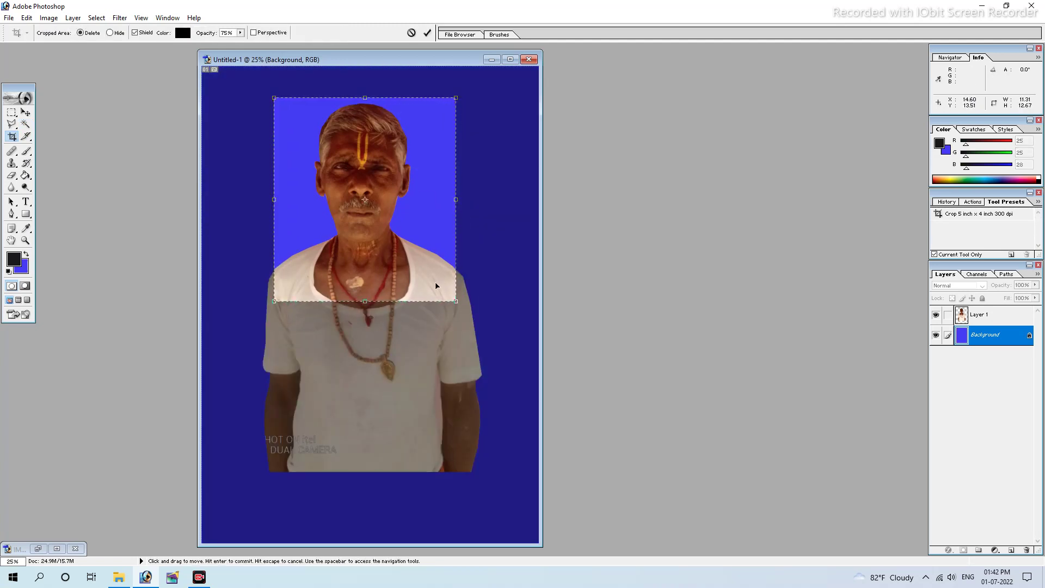
{"action": "key", "text": "Return"}
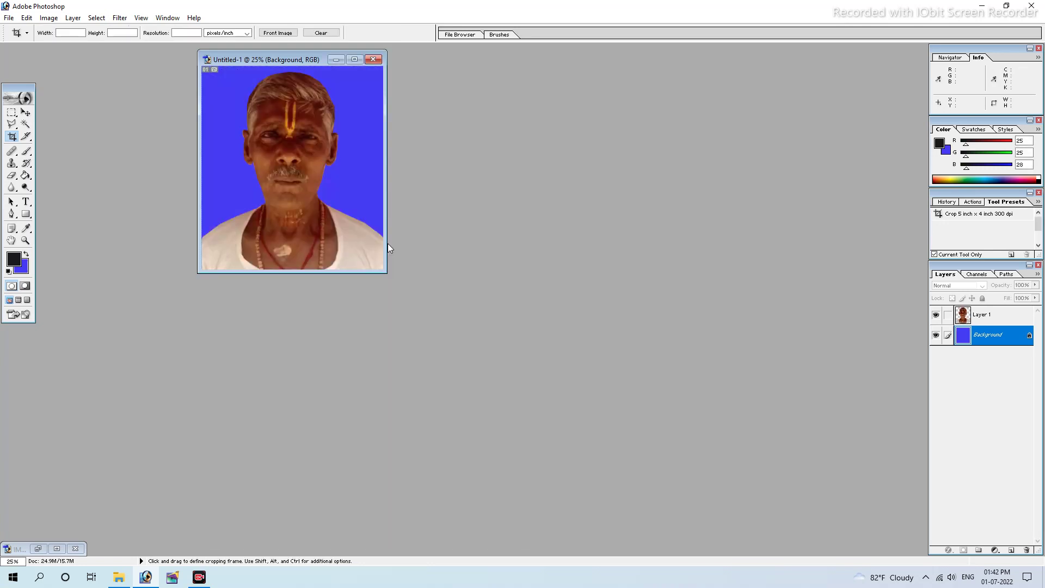
{"action": "left_click_drag", "start_coordinate": [387, 274], "coordinate": [525, 446]}
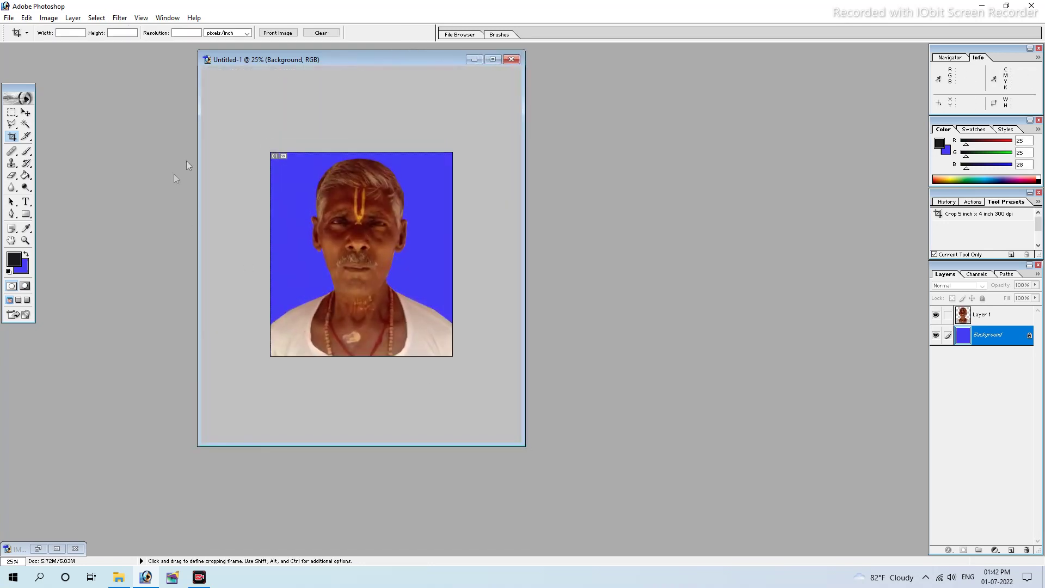
- Set the background colour to red and fill the blue area around the man with it
{"action": "left_click", "coordinate": [20, 271]}
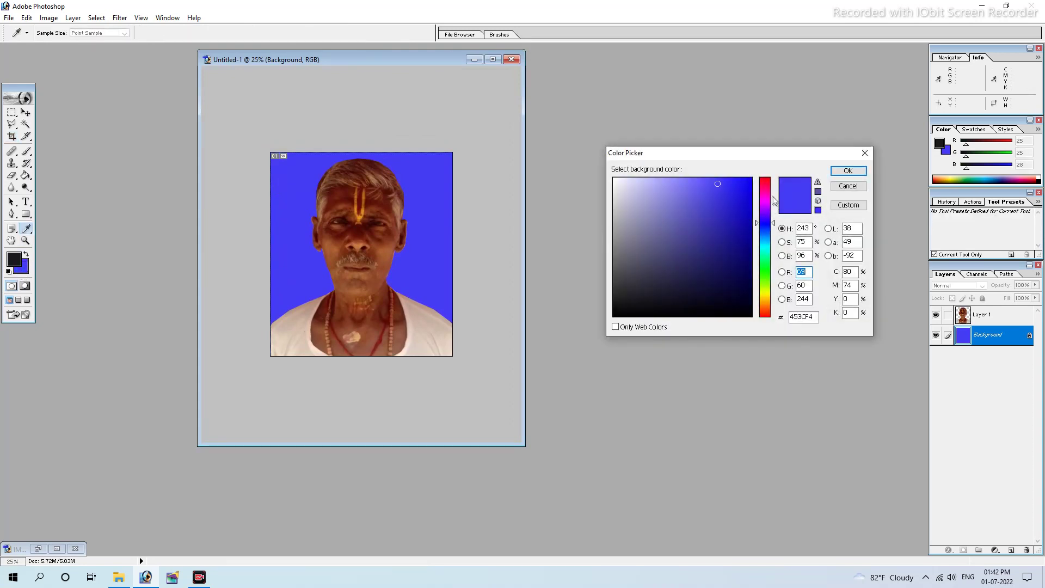
{"action": "left_click", "coordinate": [756, 186]}
{"action": "left_click", "coordinate": [744, 183]}
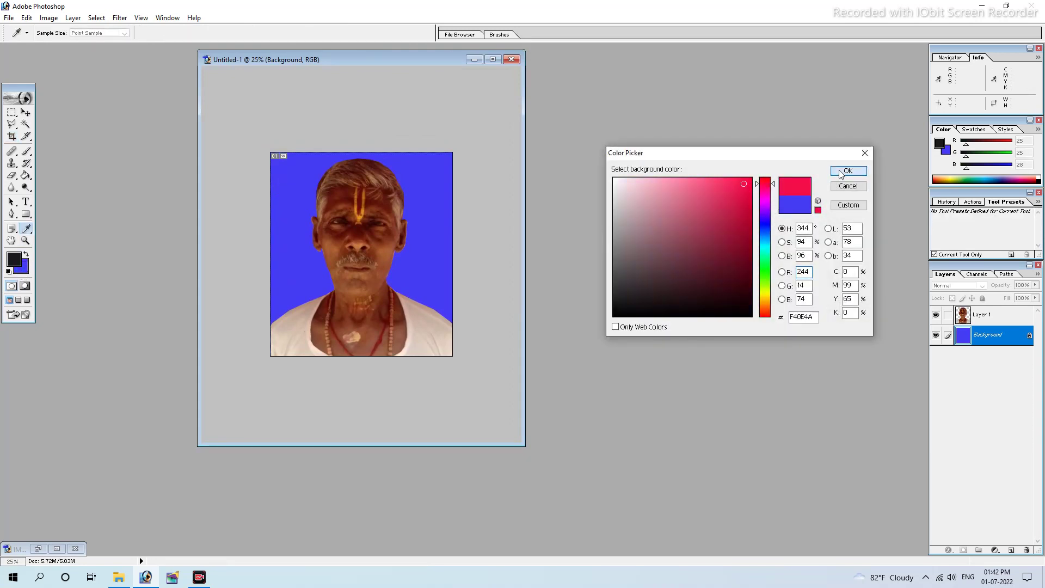
{"action": "left_click", "coordinate": [841, 172]}
{"action": "key", "text": "c"}
{"action": "left_click", "coordinate": [26, 122]}
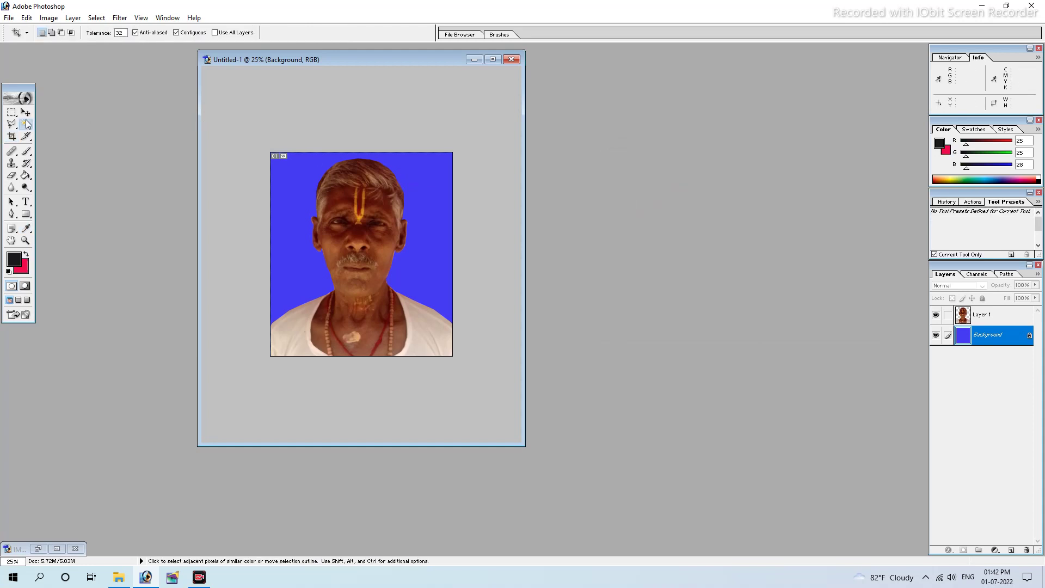
{"action": "left_click", "coordinate": [294, 168]}
{"action": "key", "text": "ctrl+BackSpace"}
- Change the background colour to bright cyan 12F7DF and fill the backdrop with it
{"action": "left_click", "coordinate": [27, 268]}
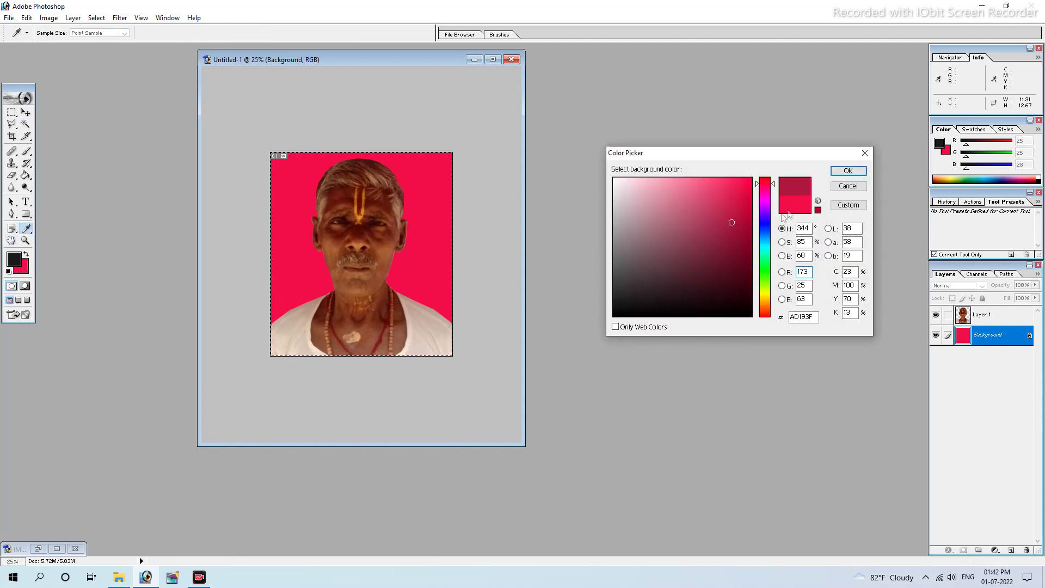
{"action": "left_click", "coordinate": [765, 250]}
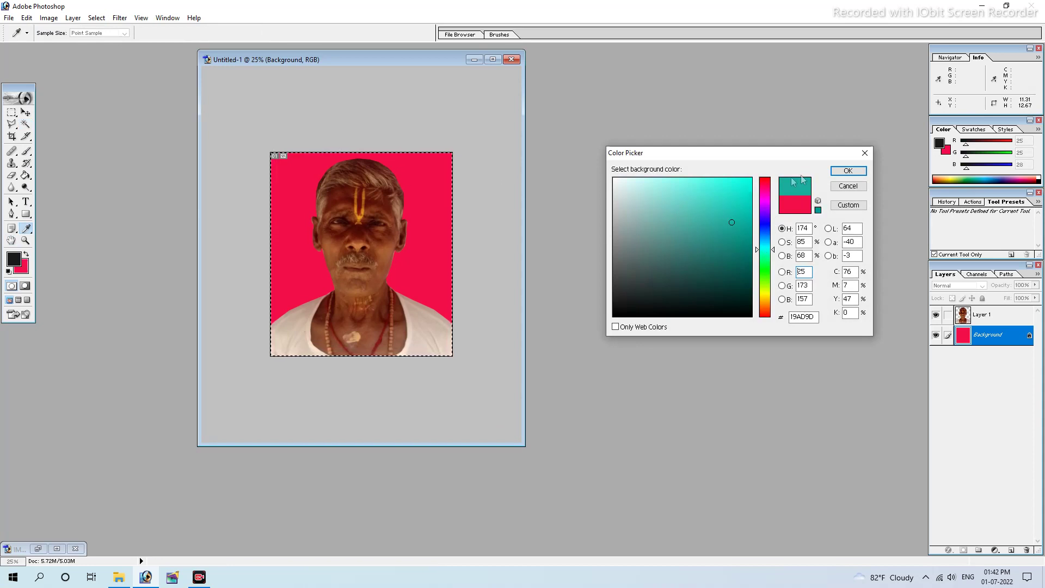
{"action": "left_click", "coordinate": [742, 182]}
{"action": "left_click", "coordinate": [859, 173]}
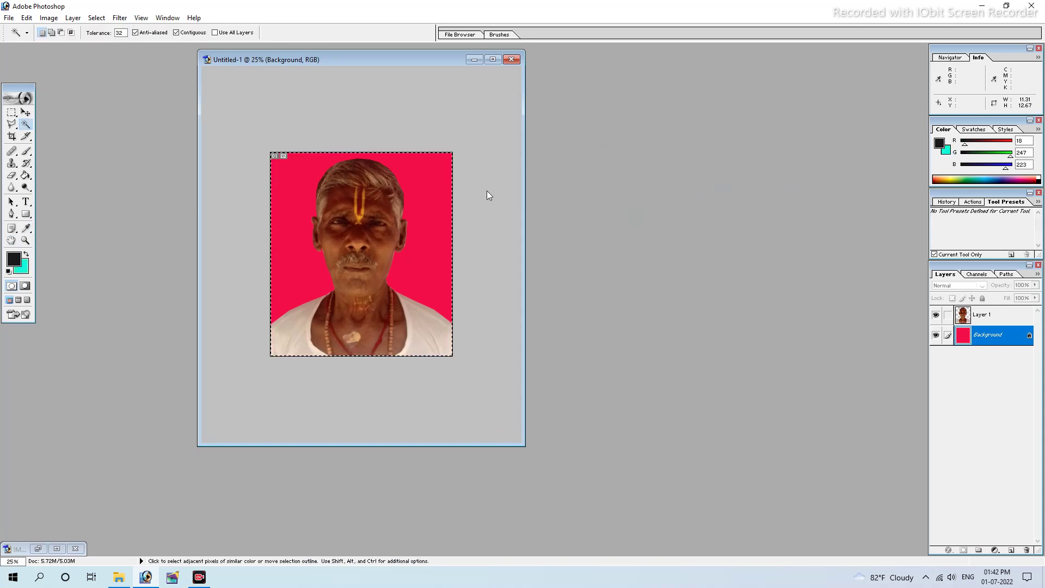
{"action": "key", "text": "ctrl+BackSpace"}
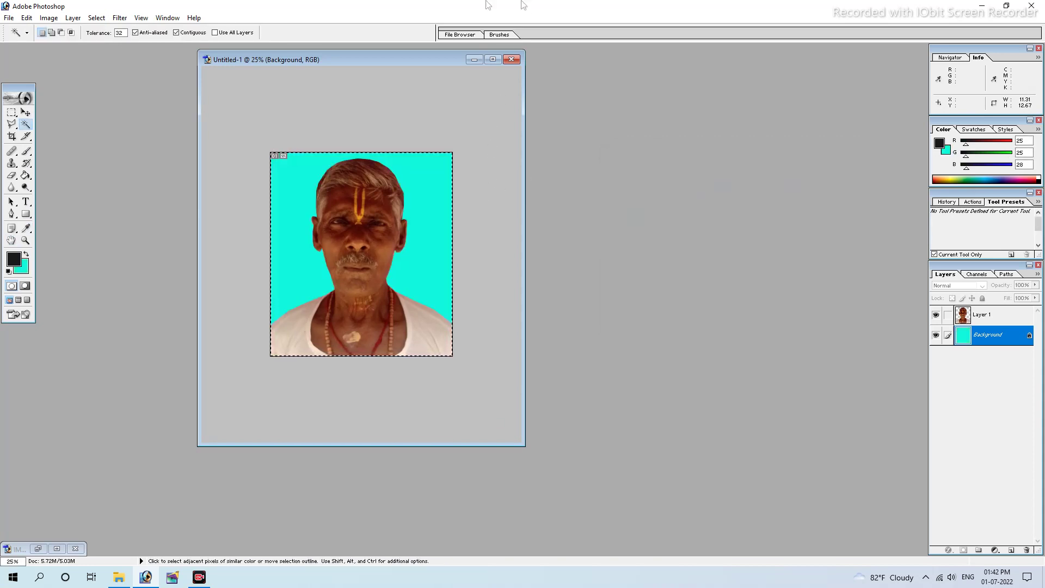
- Open Image Size, cancel without resizing, and move the document window left
{"action": "right_click", "coordinate": [336, 60]}
{"action": "left_click", "coordinate": [380, 78]}
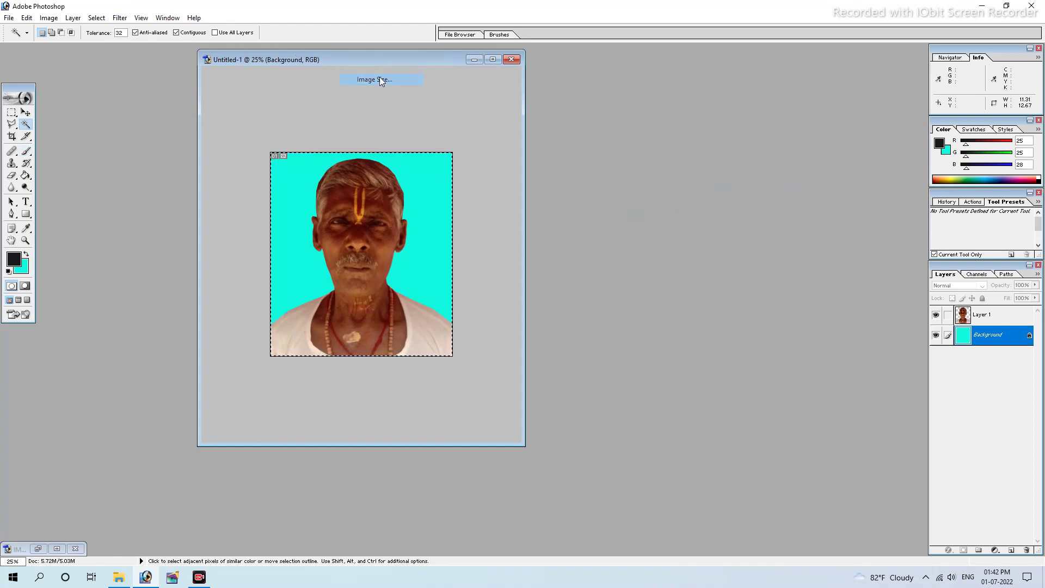
{"action": "left_click", "coordinate": [614, 241]}
{"action": "left_click_drag", "start_coordinate": [423, 58], "coordinate": [361, 68]}
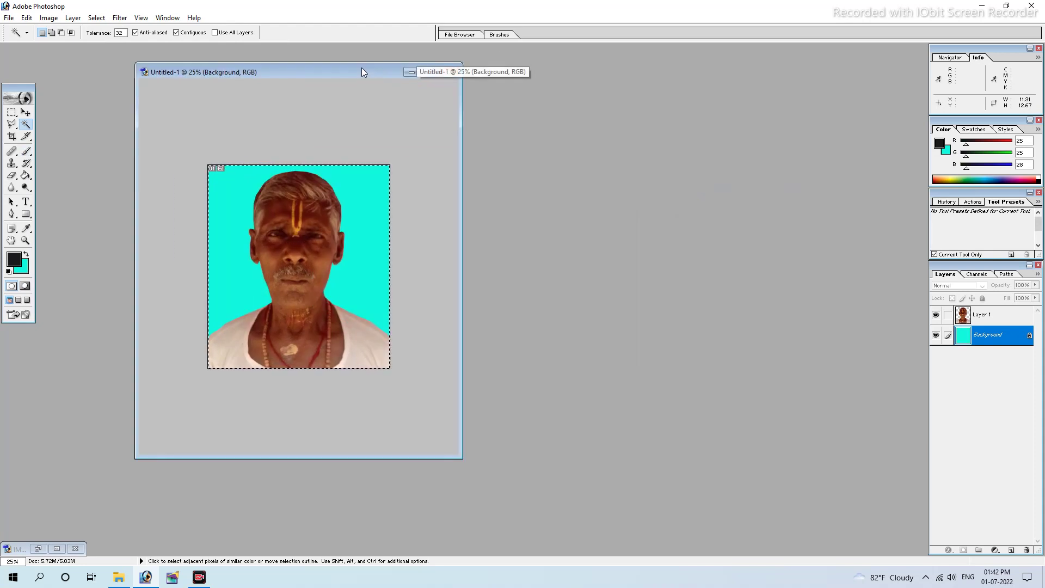